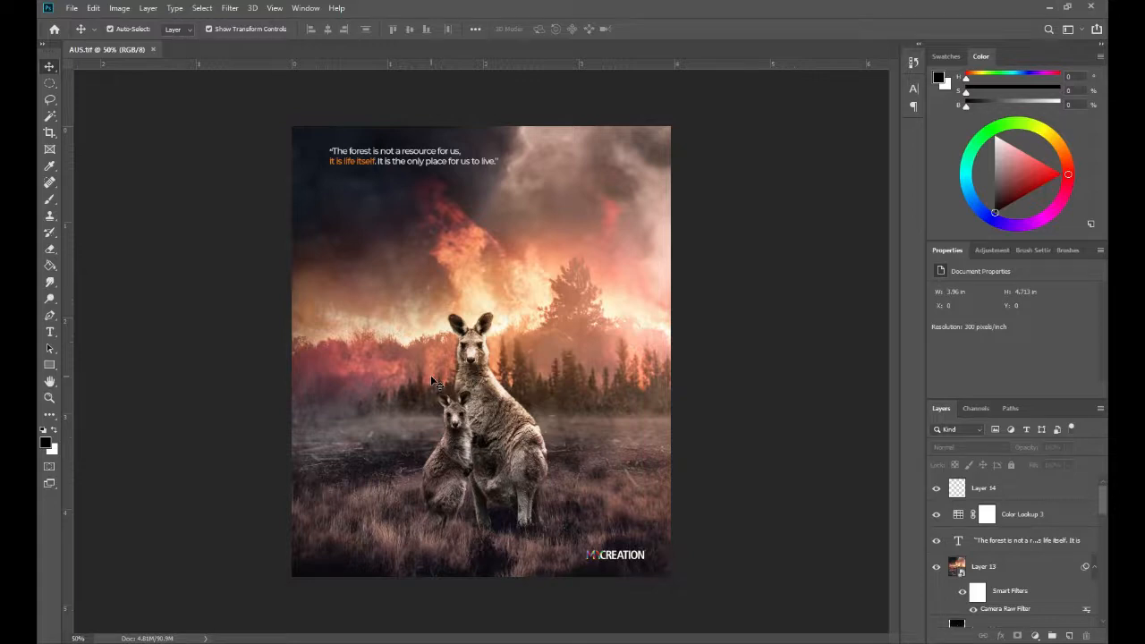
- Move the quote text slightly down and to the right, and return the shifted kangaroo image to cover the whole canvas
left_click_drag(422, 407, 468, 395)
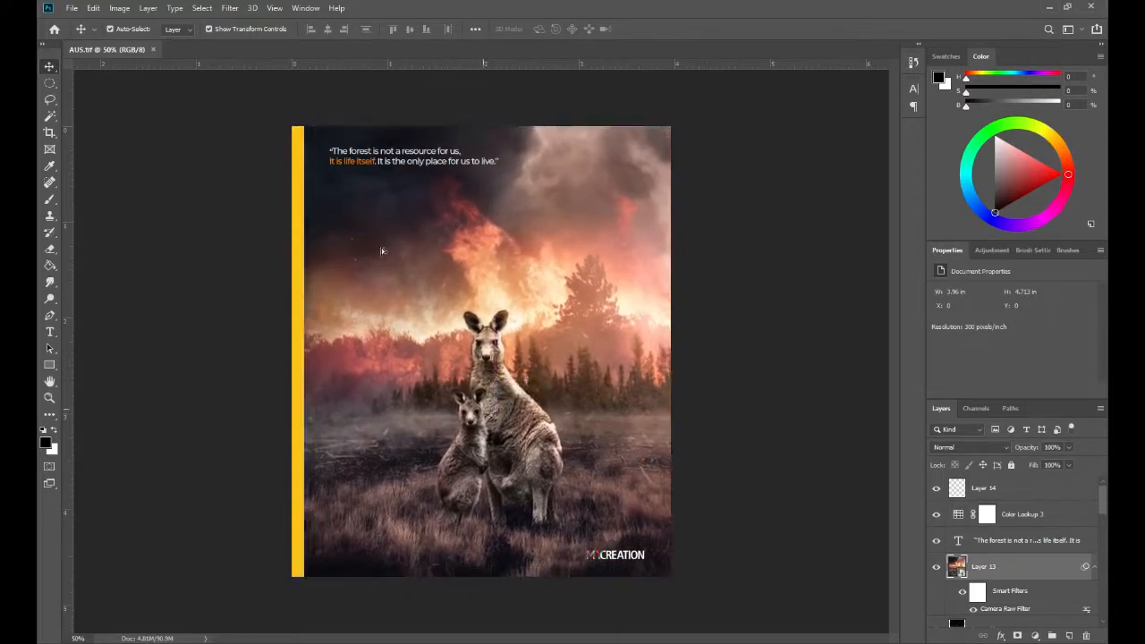
left_click(358, 157)
left_click_drag(386, 313, 398, 175)
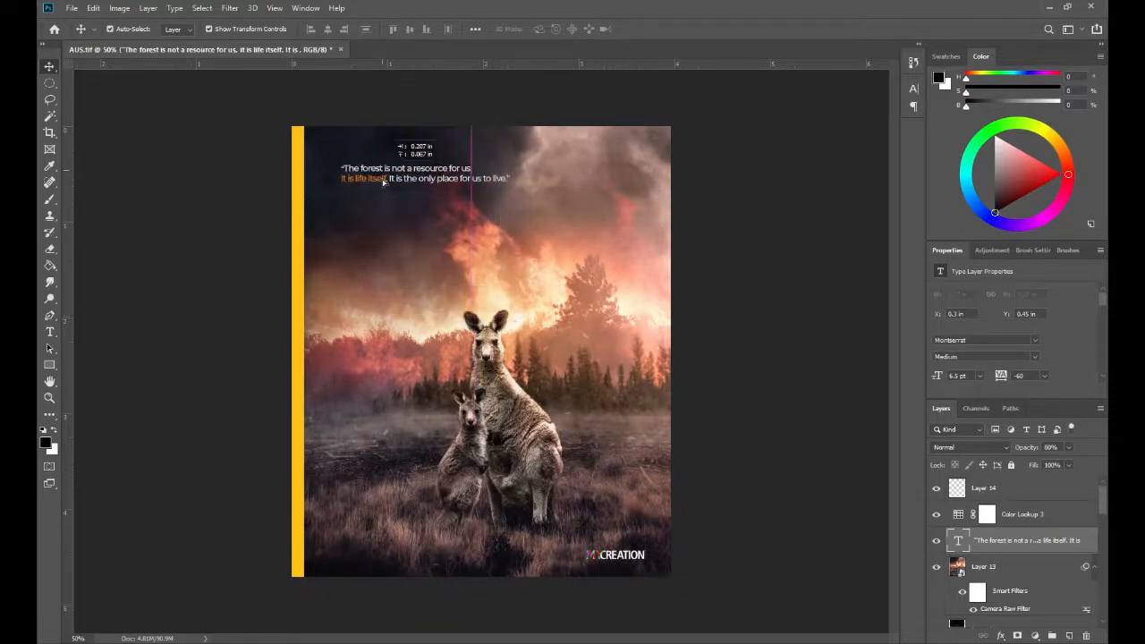
mouse_move(474, 386)
left_mouse_down()
mouse_move(463, 386)
mouse_move(461, 362)
mouse_move(467, 393)
left_mouse_up()
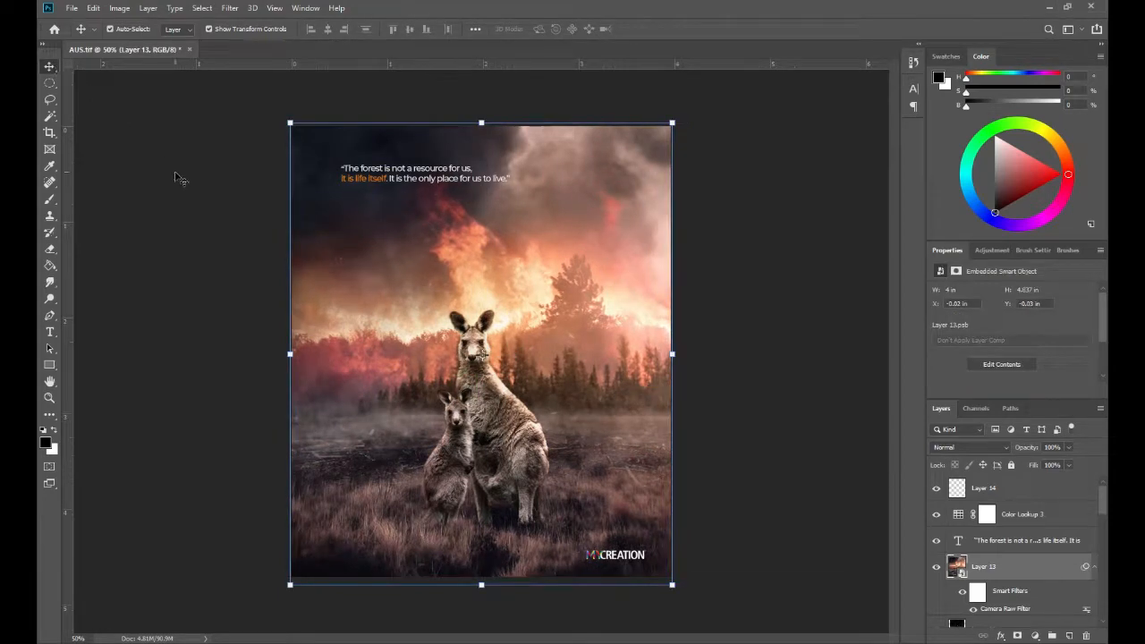
left_click(204, 197)
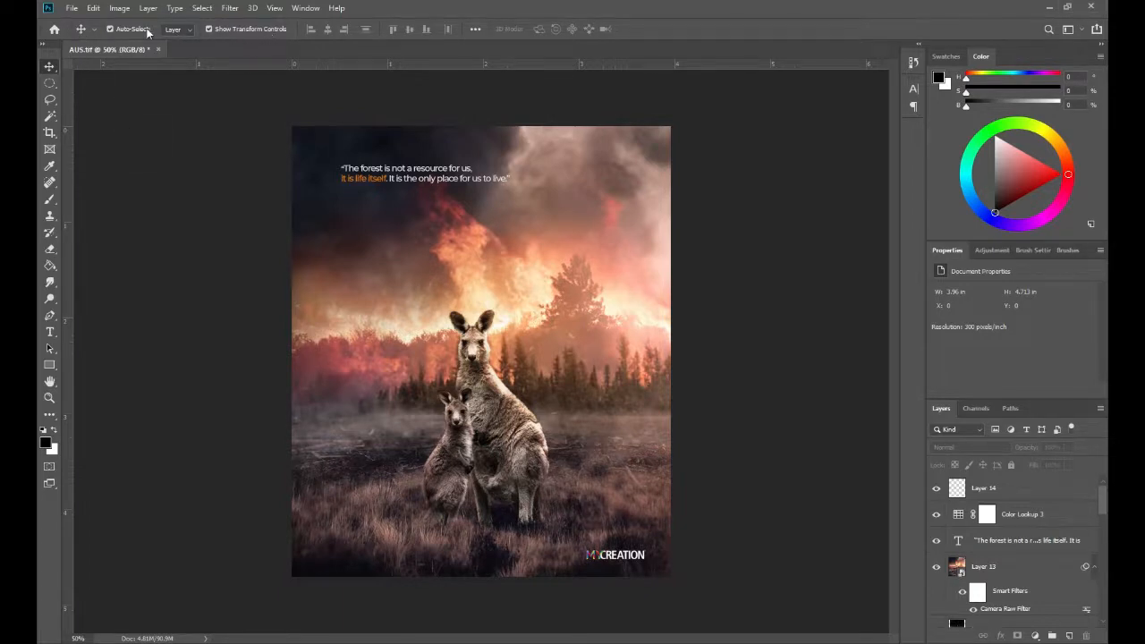
- Turn off Show Transform Controls and Auto-Select, and try to move the quote text with no layer selected
left_click(210, 32)
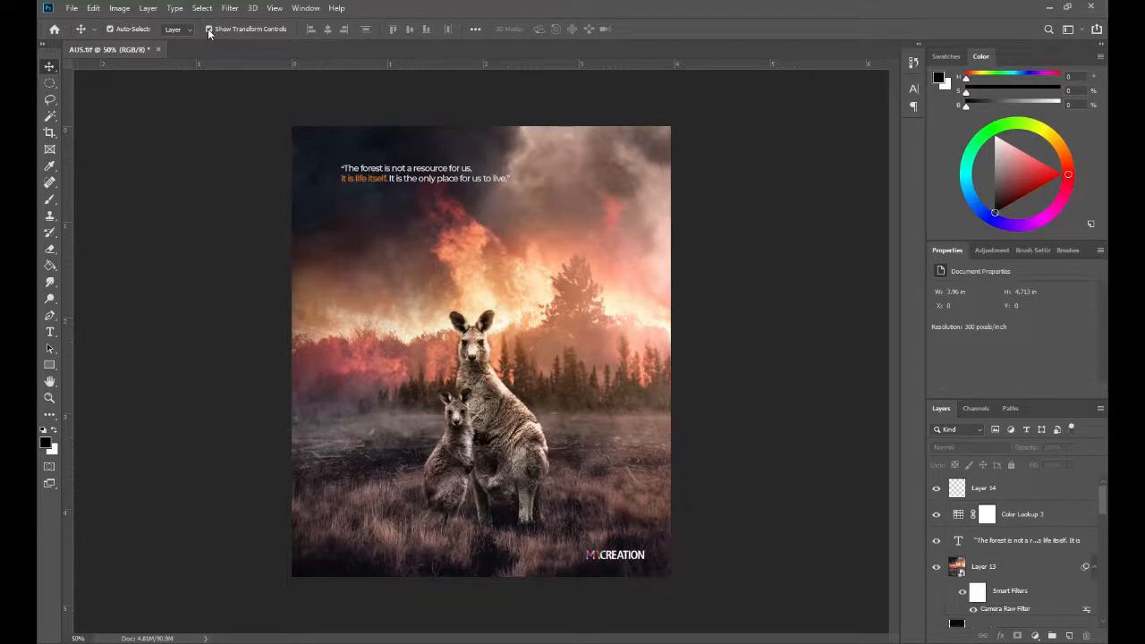
left_click(111, 30)
left_click(411, 179)
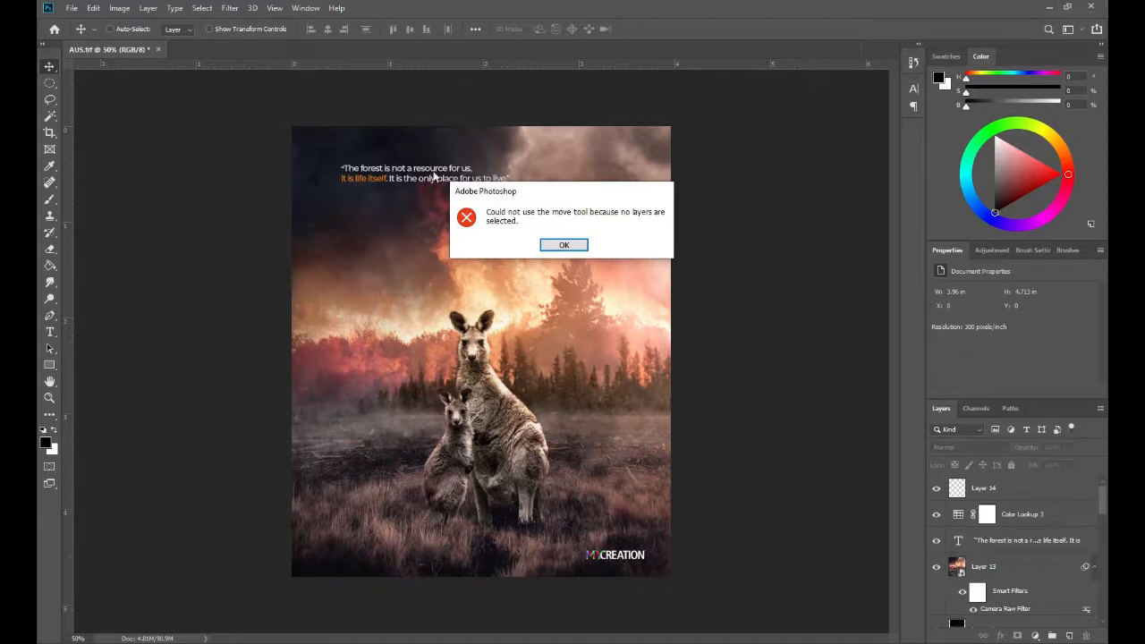
left_click(565, 246)
left_click(563, 246)
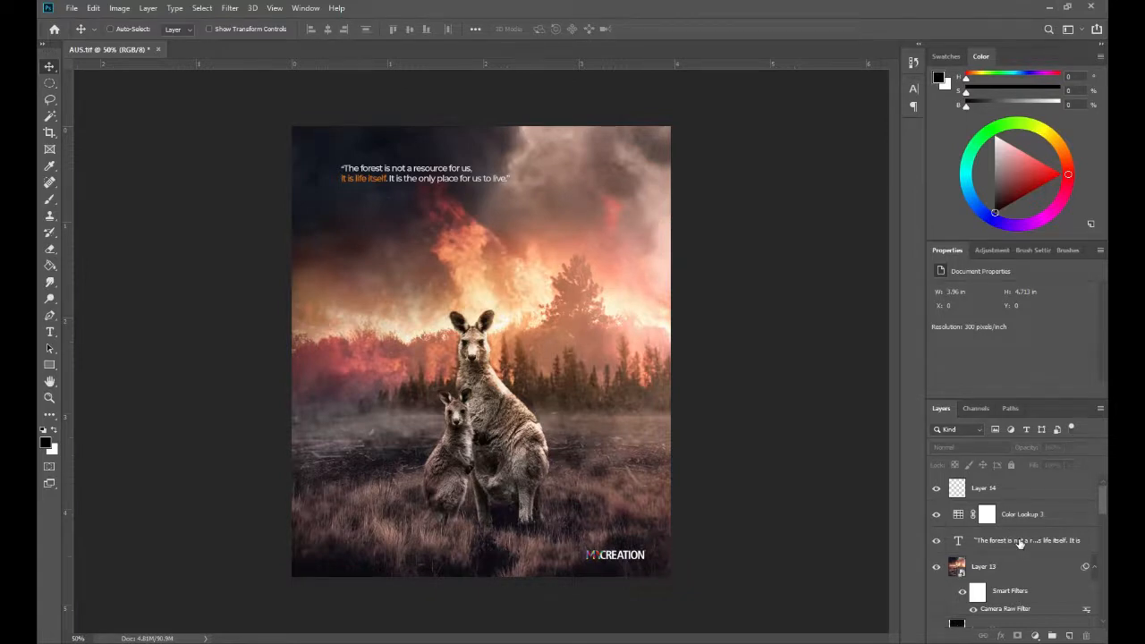
- Select the quote text layer, then turn Auto-Select back on and pick the MYCREATION logo directly on the canvas
left_click(1020, 542)
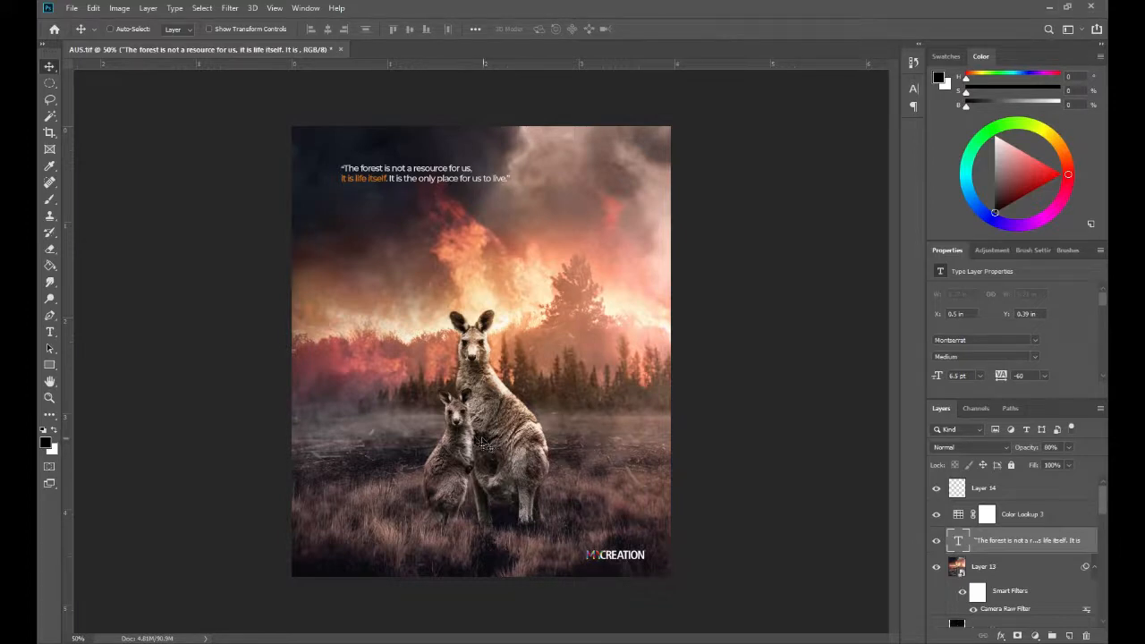
left_click(132, 30)
left_click(618, 557)
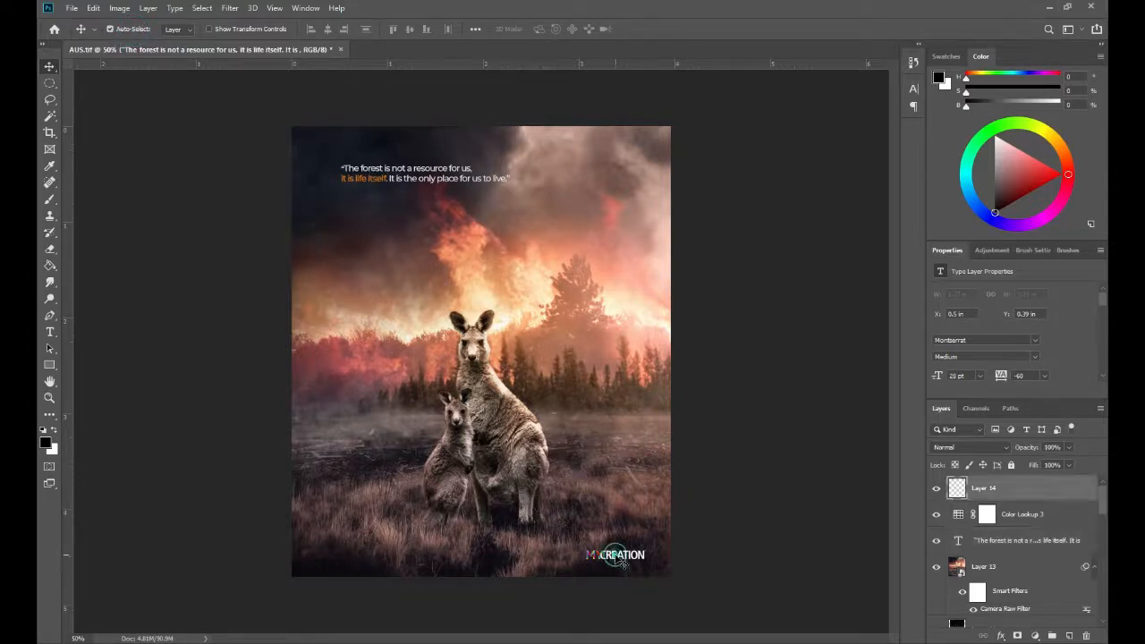
- Check which layer holds the logo by hiding and showing Layer 14, and pick the quote and kangaroo layers on the canvas
left_click(939, 489)
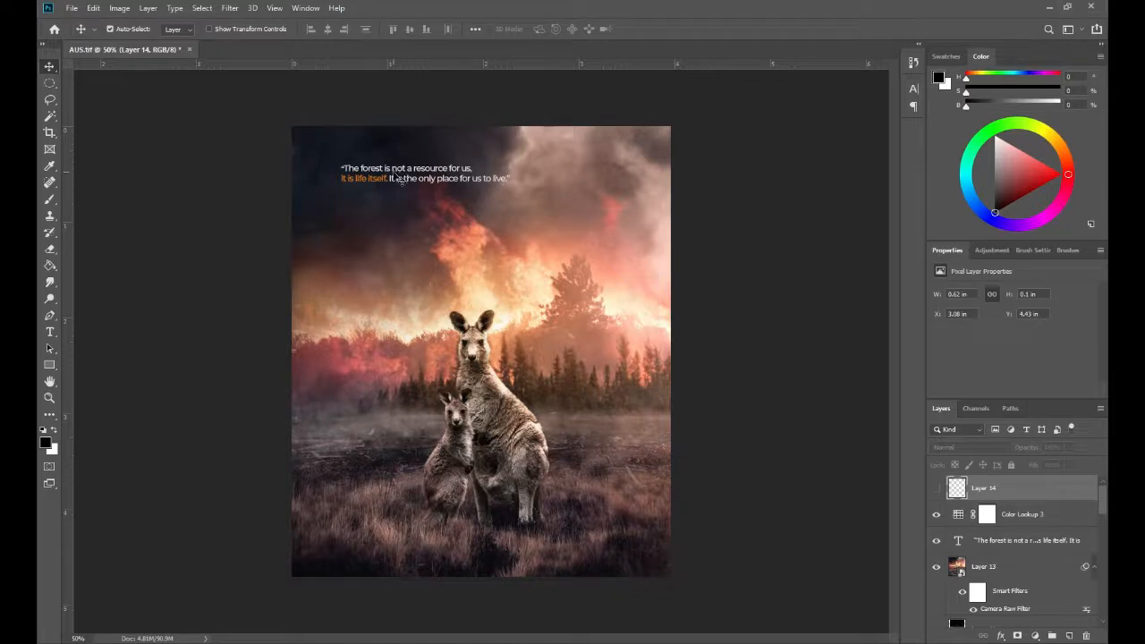
left_click(400, 178)
left_click(937, 489)
left_click(978, 488)
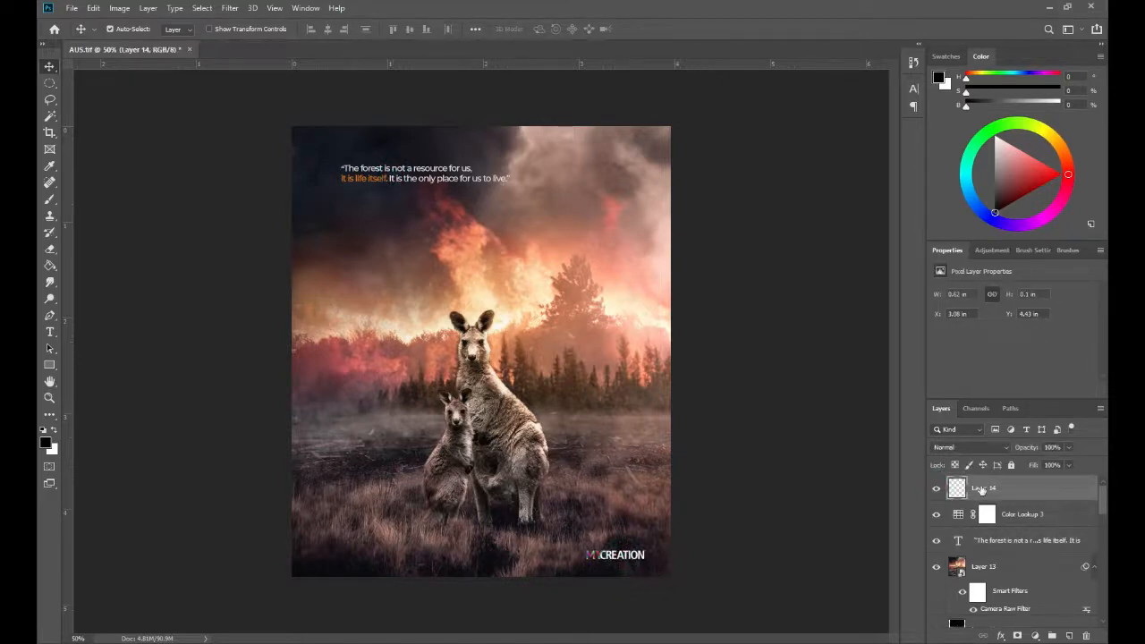
left_click(370, 178)
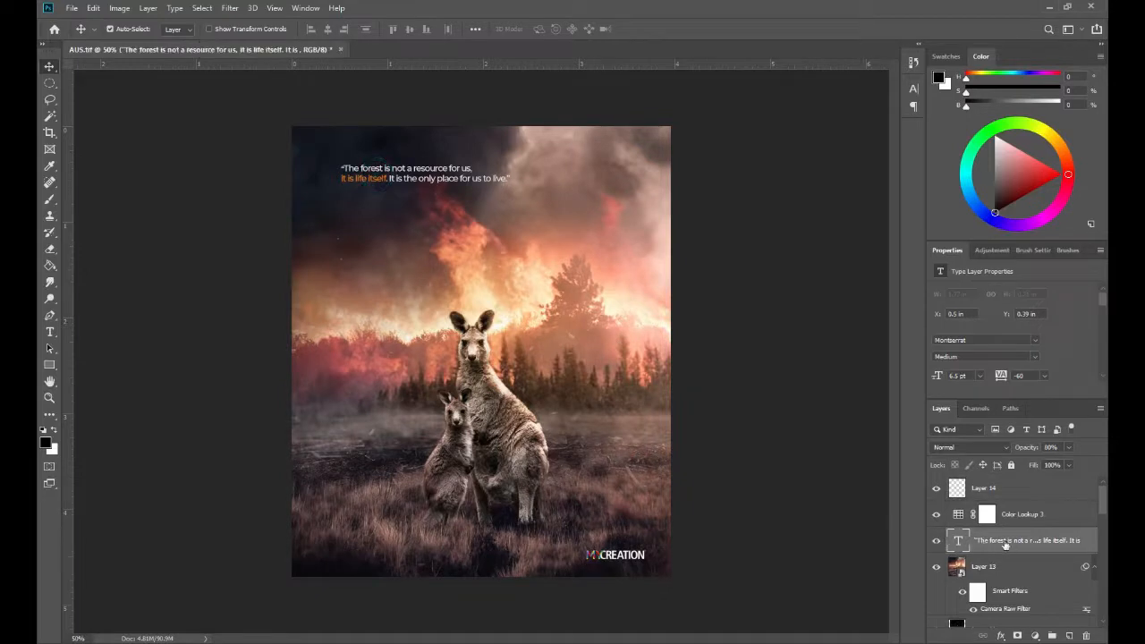
left_click(534, 434)
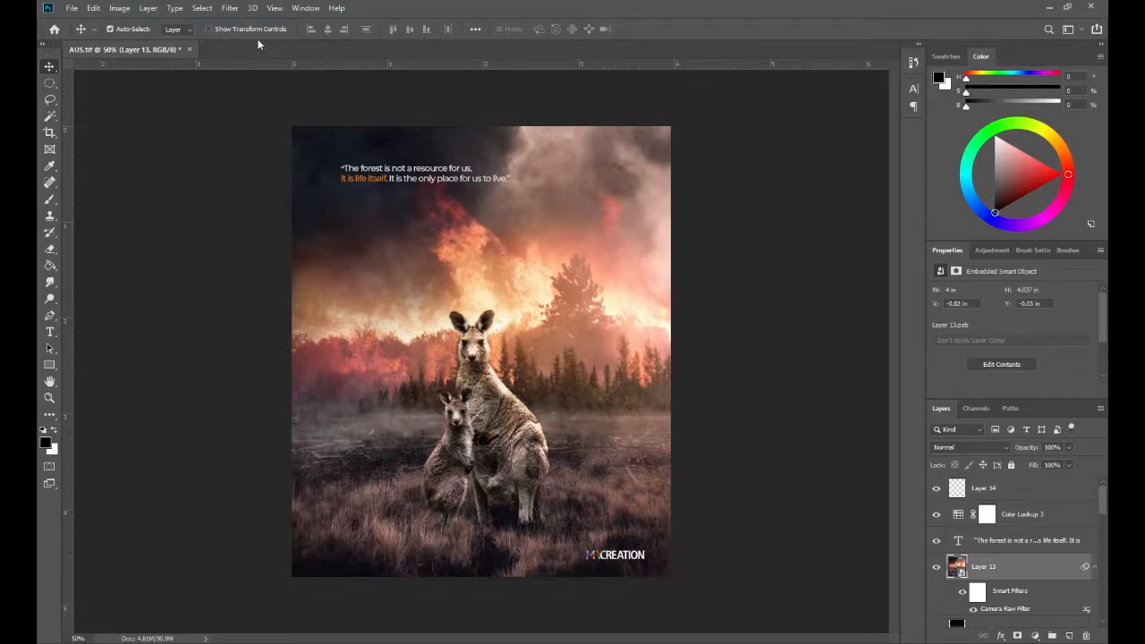
- Turn on Show Transform Controls and display the bounding box of the quote text before deselecting it
left_click(209, 28)
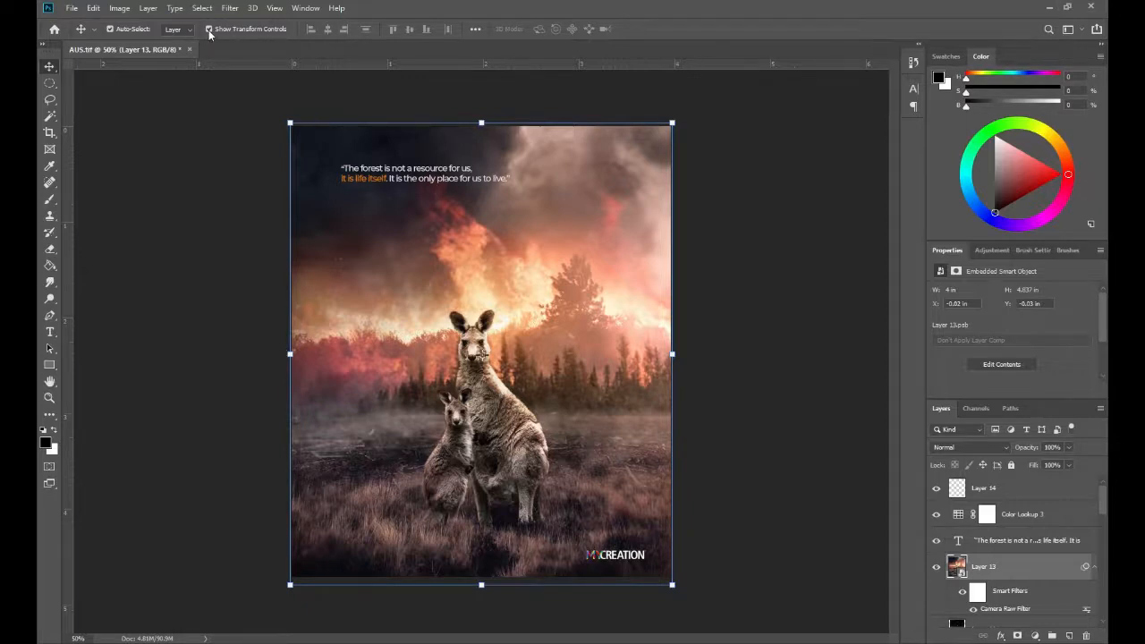
left_click(383, 184)
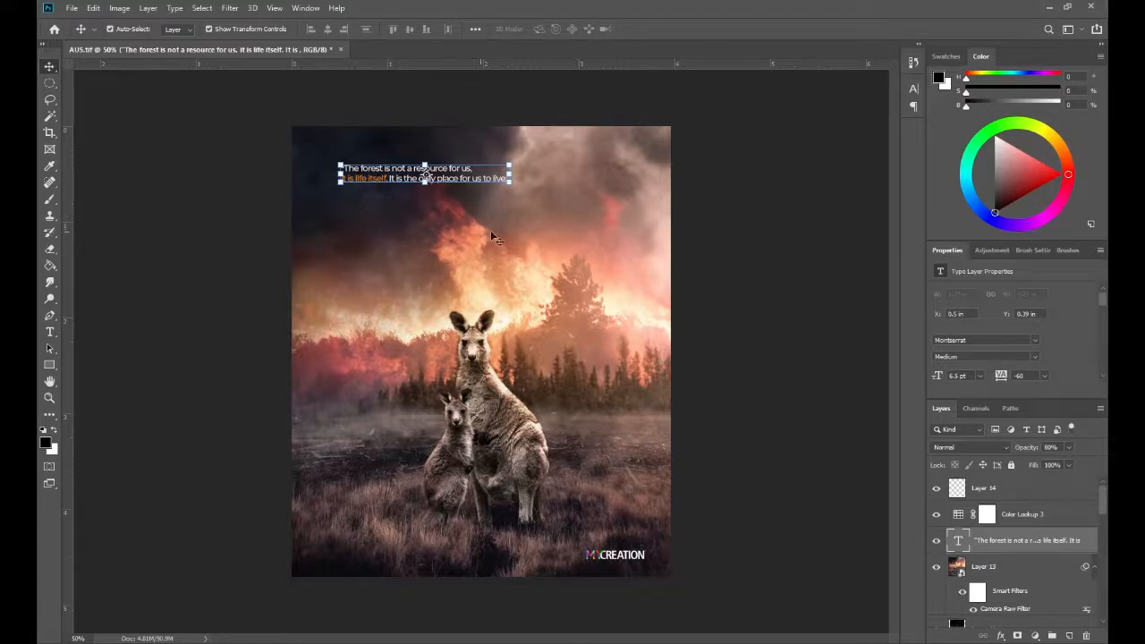
left_click(207, 184)
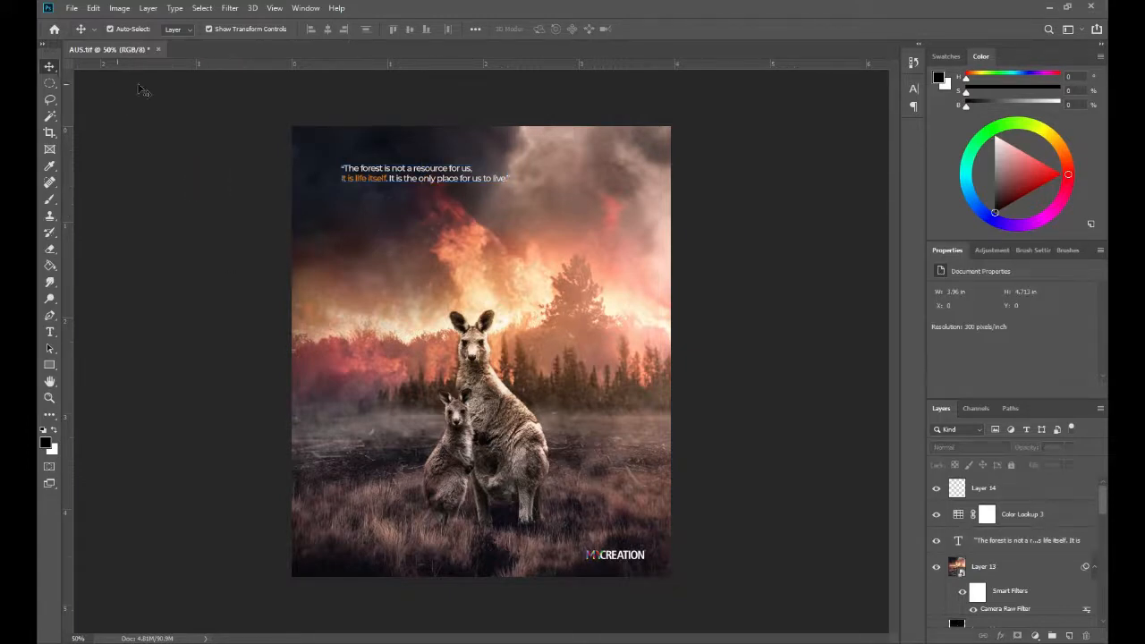
- Draw custom artboards in the empty area beside the poster with the Artboard tool, the first about 1.22 × 1.69 in
left_click(56, 71)
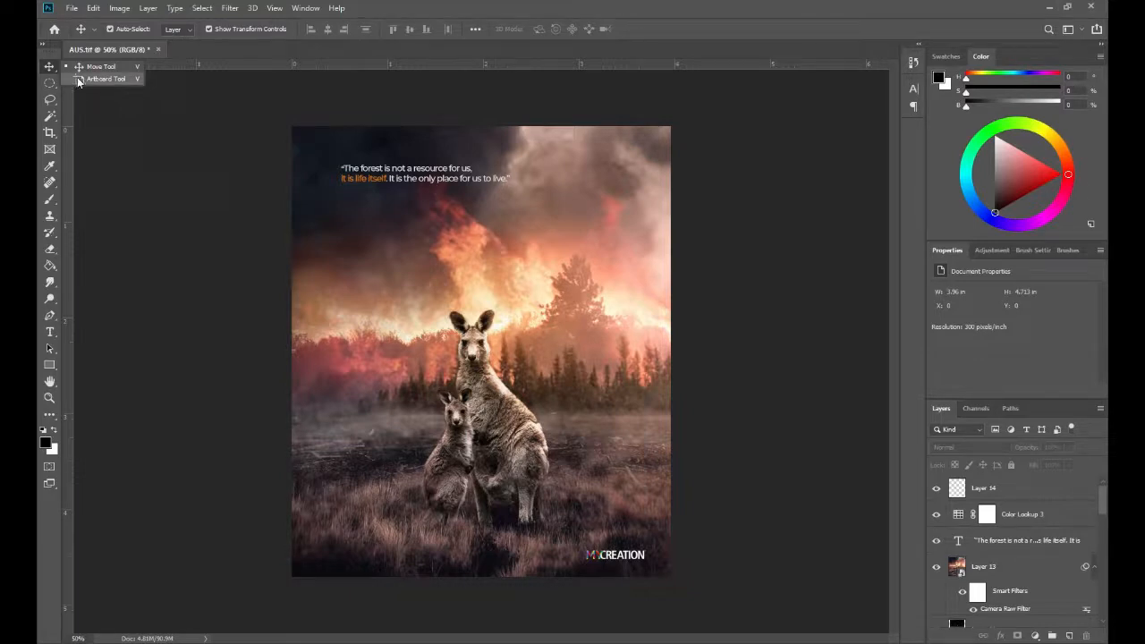
left_click(79, 79)
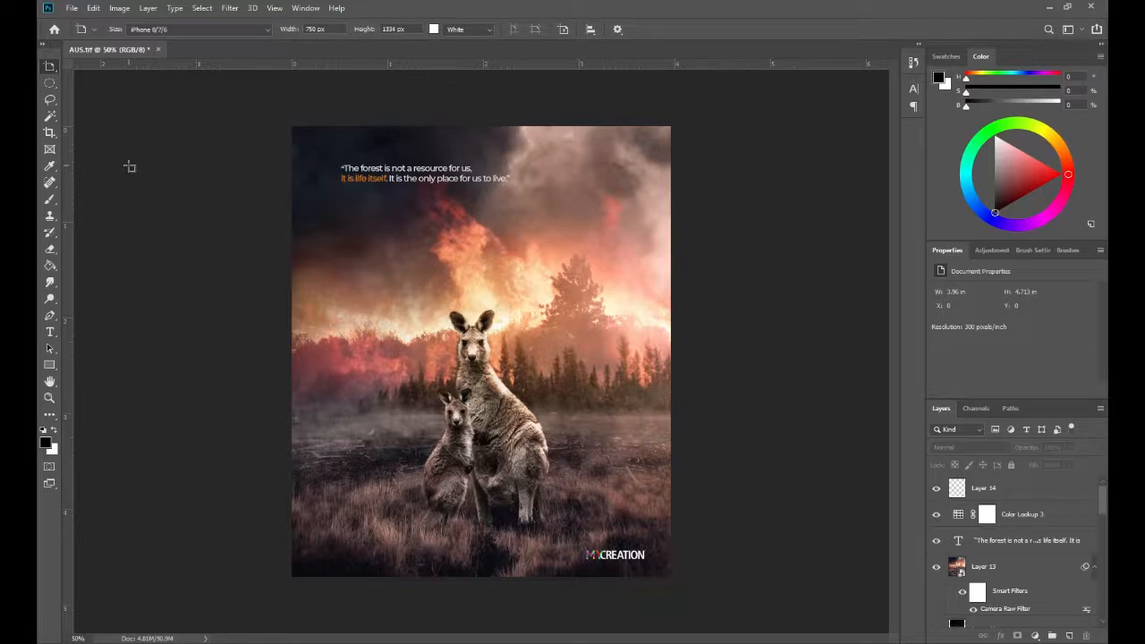
left_click_drag(126, 146, 242, 308)
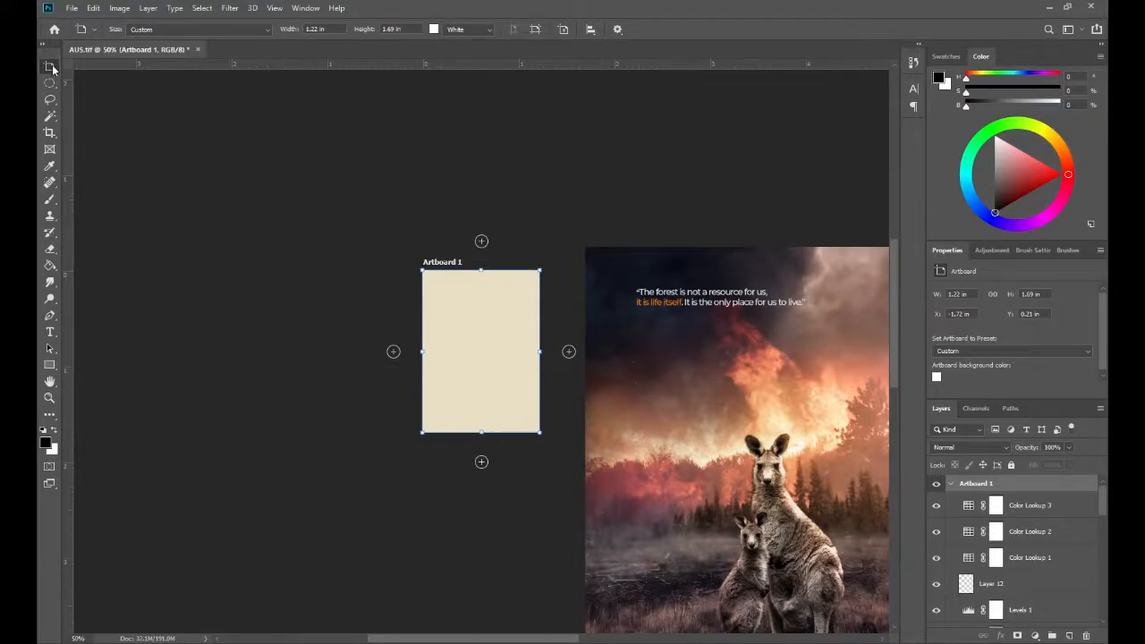
left_click_drag(233, 177, 334, 316)
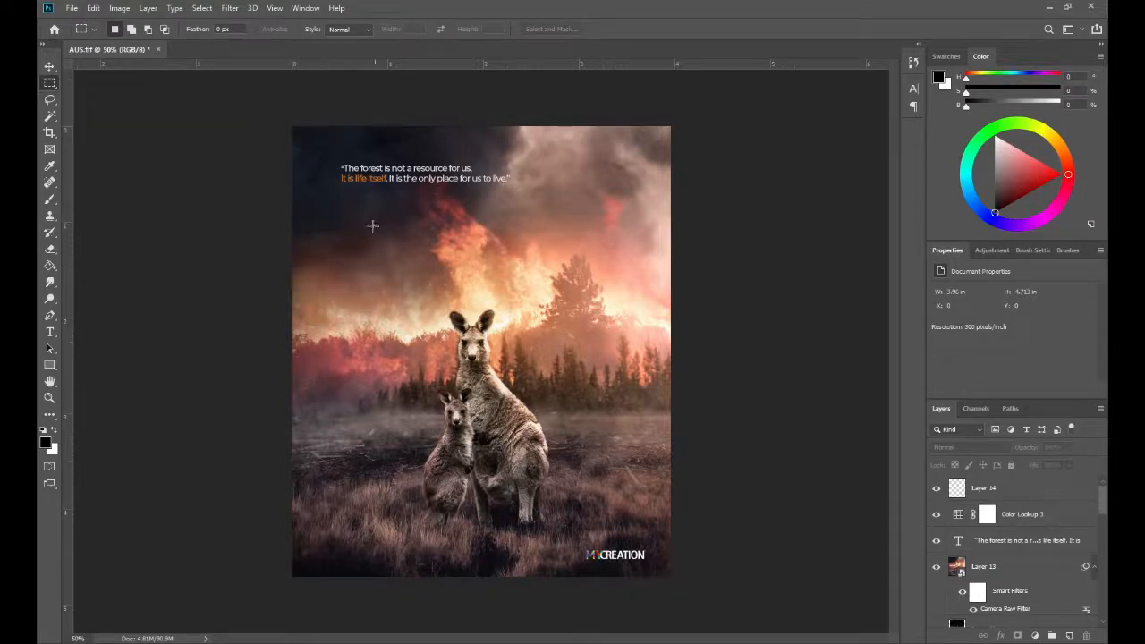
- Draw rectangular marquee selections in the poster's sky, the last about 0.78 × 0.59 in, and deselect
left_click_drag(340, 204, 435, 296)
left_click_drag(454, 209, 528, 263)
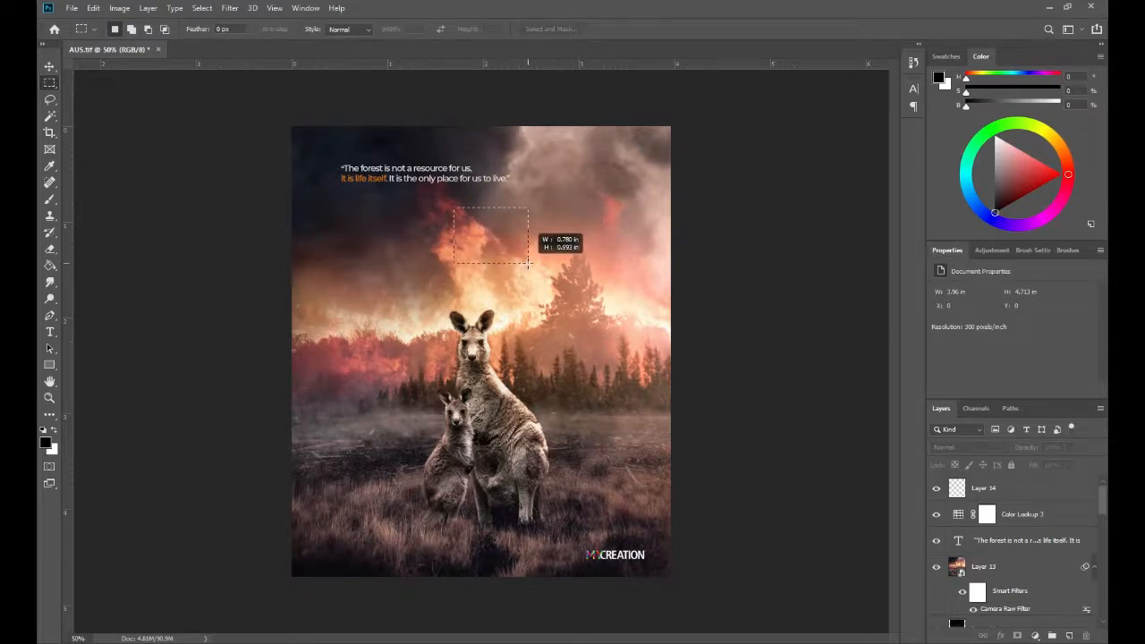
left_click_drag(528, 263, 528, 263)
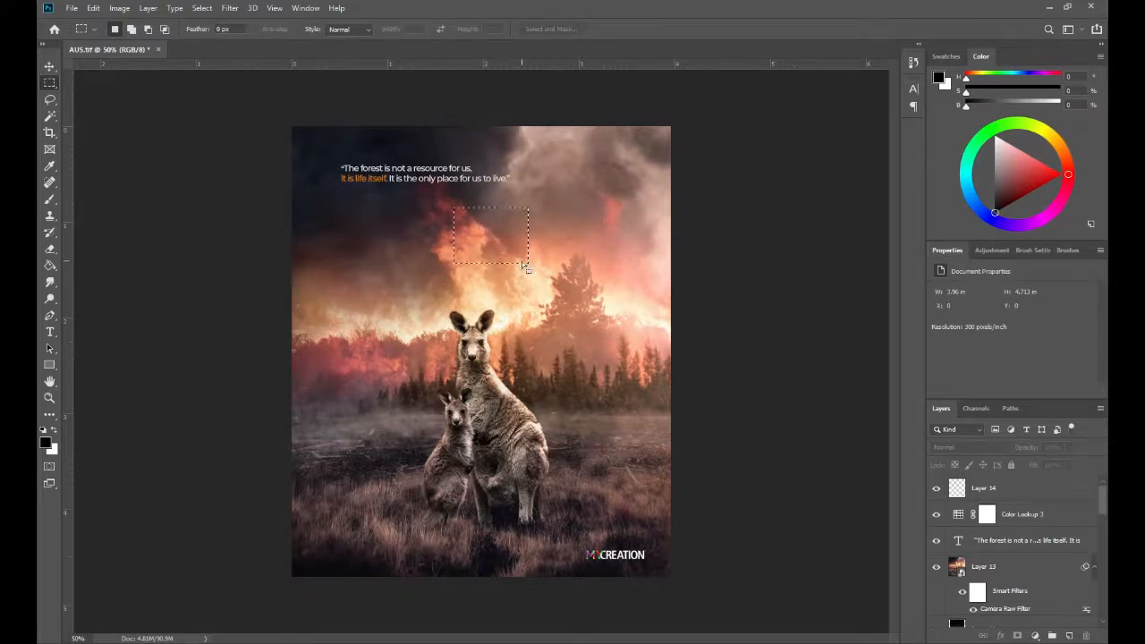
key("ctrl+d")
right_click(52, 85)
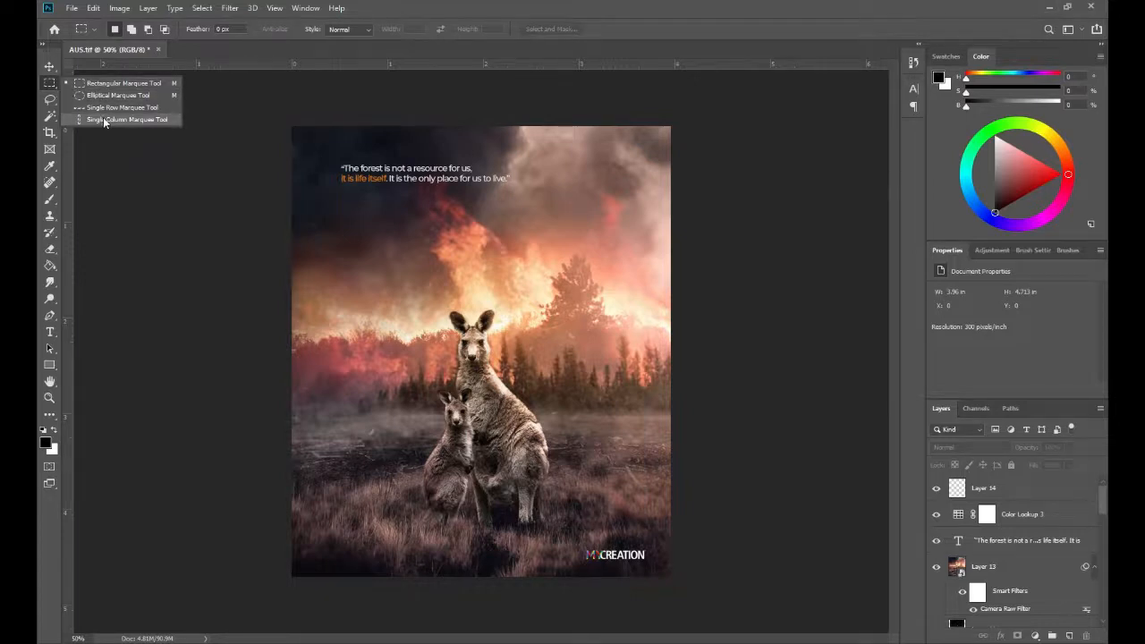
left_click(56, 89)
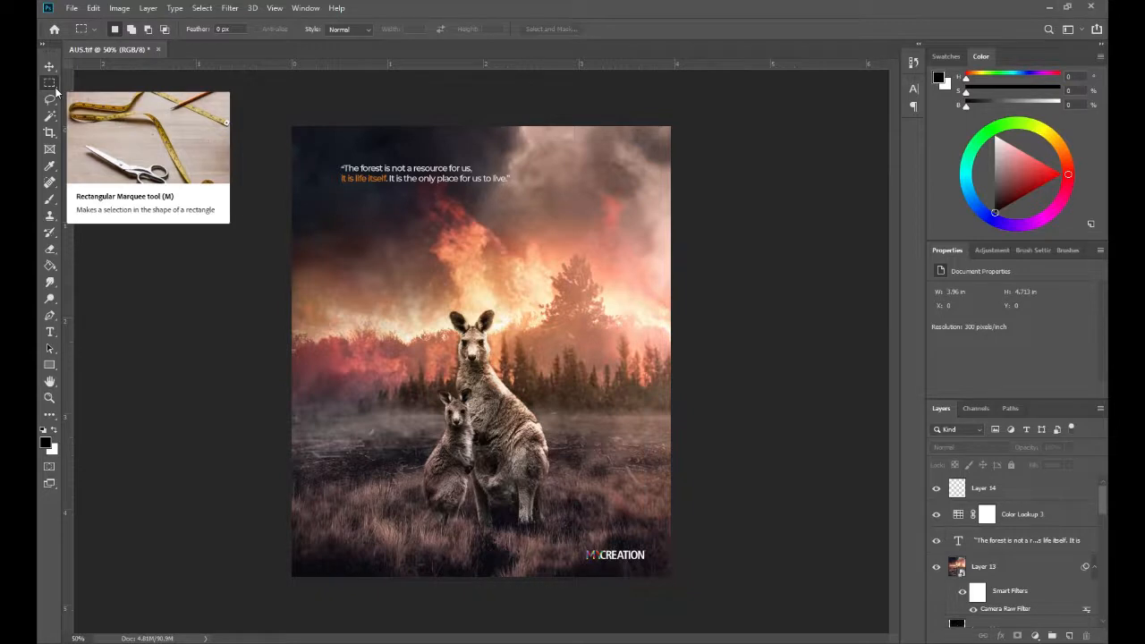
- Draw a freehand selection with the Lasso tool in the sky of Layer 13
left_click(50, 99)
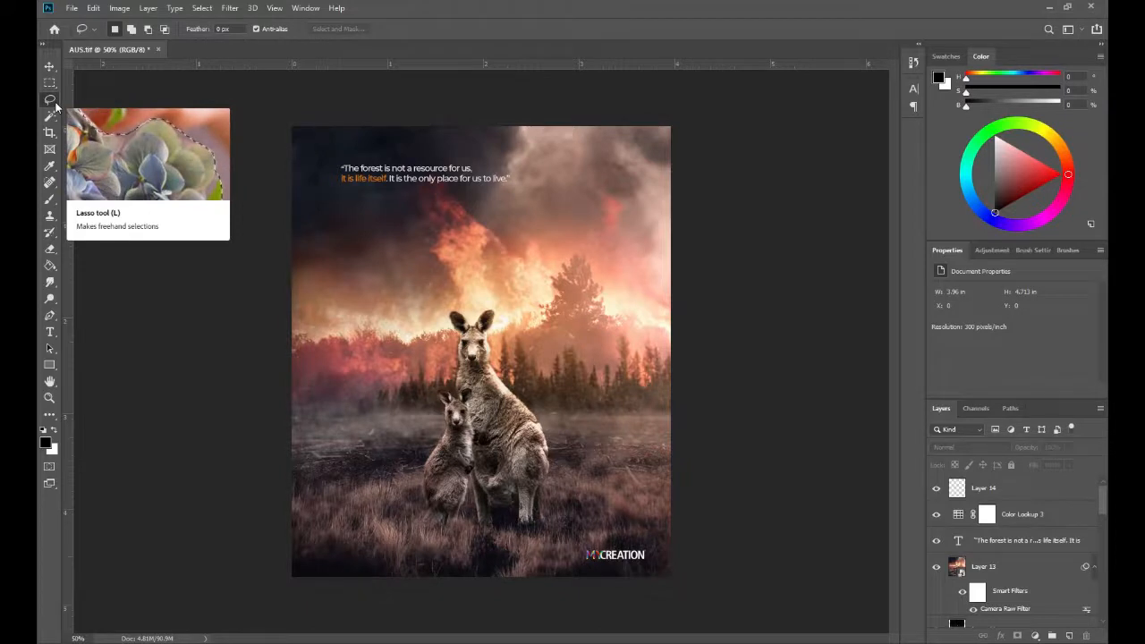
left_click(56, 106)
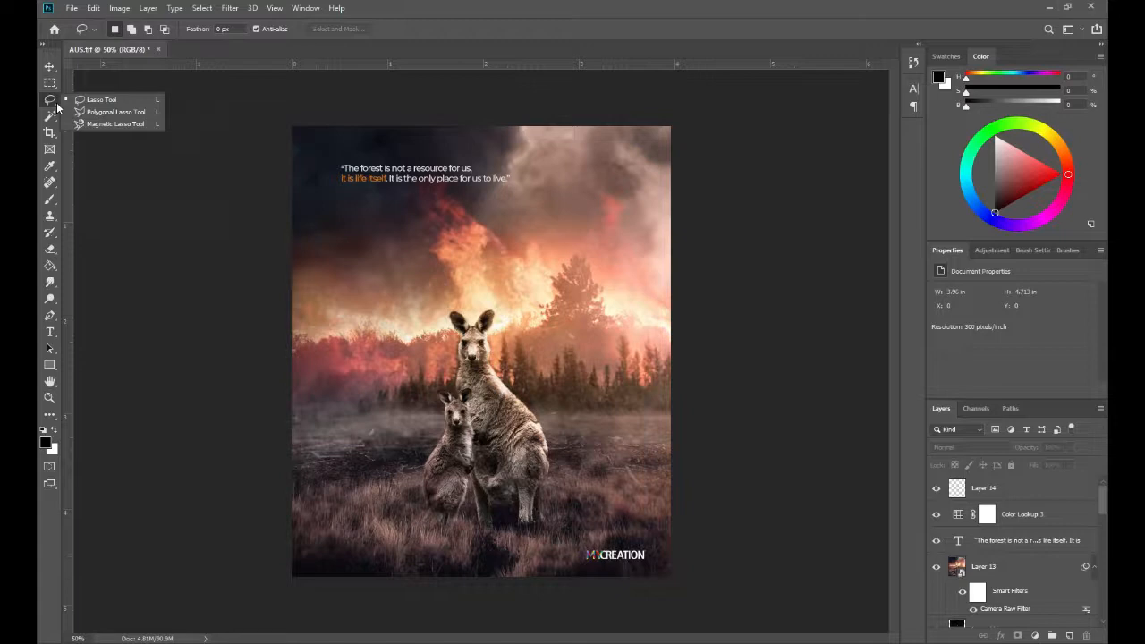
left_click(106, 100)
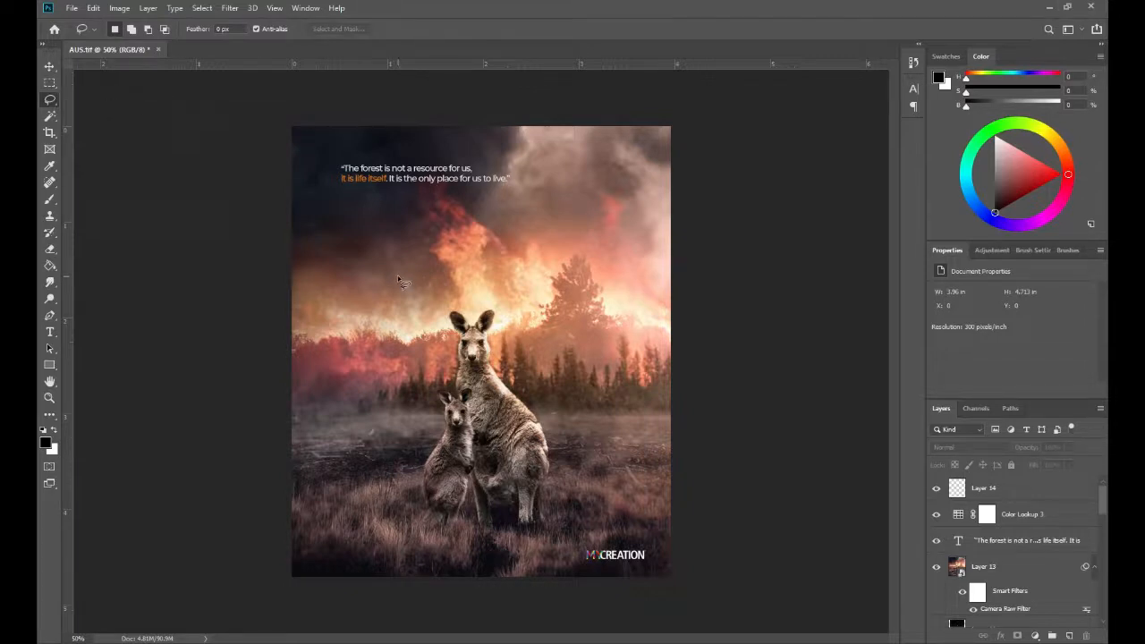
left_click(993, 569)
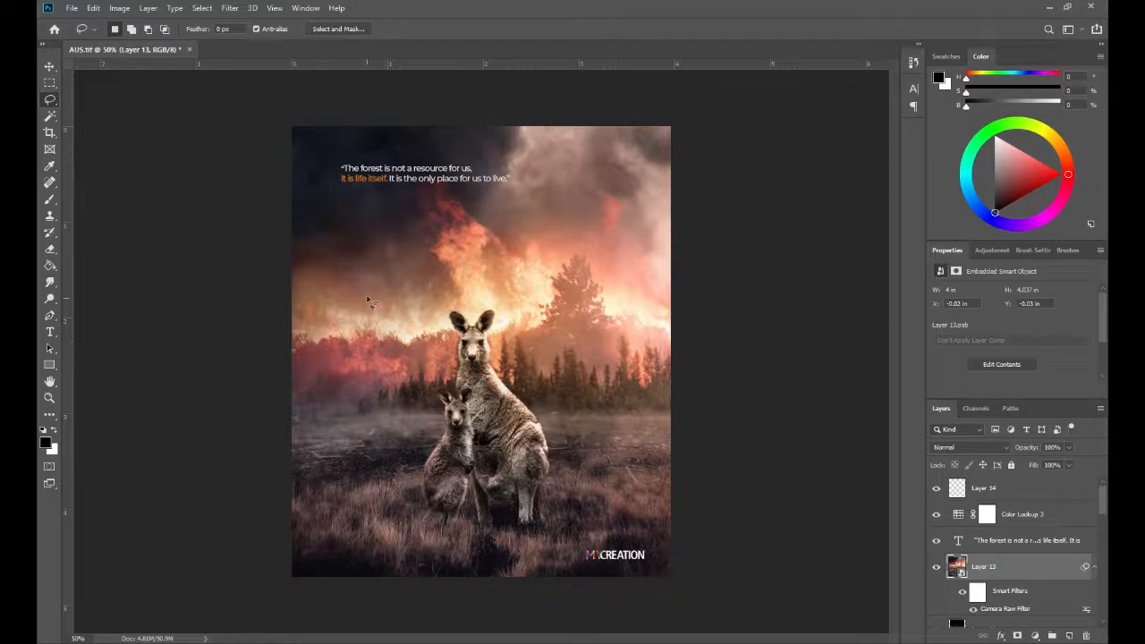
mouse_move(366, 297)
left_mouse_down()
mouse_move(358, 264)
mouse_move(372, 249)
mouse_move(390, 260)
mouse_move(390, 299)
mouse_move(413, 298)
mouse_move(416, 266)
mouse_move(431, 272)
mouse_move(438, 257)
mouse_move(457, 271)
mouse_move(419, 338)
mouse_move(374, 340)
mouse_move(357, 330)
mouse_move(385, 321)
mouse_move(339, 310)
mouse_move(356, 246)
left_mouse_up()
- Draw a closed, irregular straight-edged selection around the flames above the kangaroo with the Polygonal Lasso tool
right_click(51, 101)
left_click(93, 114)
left_click(492, 281)
left_click(494, 264)
left_click(515, 254)
left_click(511, 235)
left_click(529, 234)
left_click(530, 251)
left_click(544, 243)
left_click(561, 260)
left_click(552, 266)
left_click(548, 293)
left_click(534, 294)
left_click(515, 309)
left_click(509, 295)
left_click(497, 296)
left_click(493, 280)
- Draw a selection in the dark sky beside the flames with the Magnetic Lasso tool, and deselect it
right_click(51, 101)
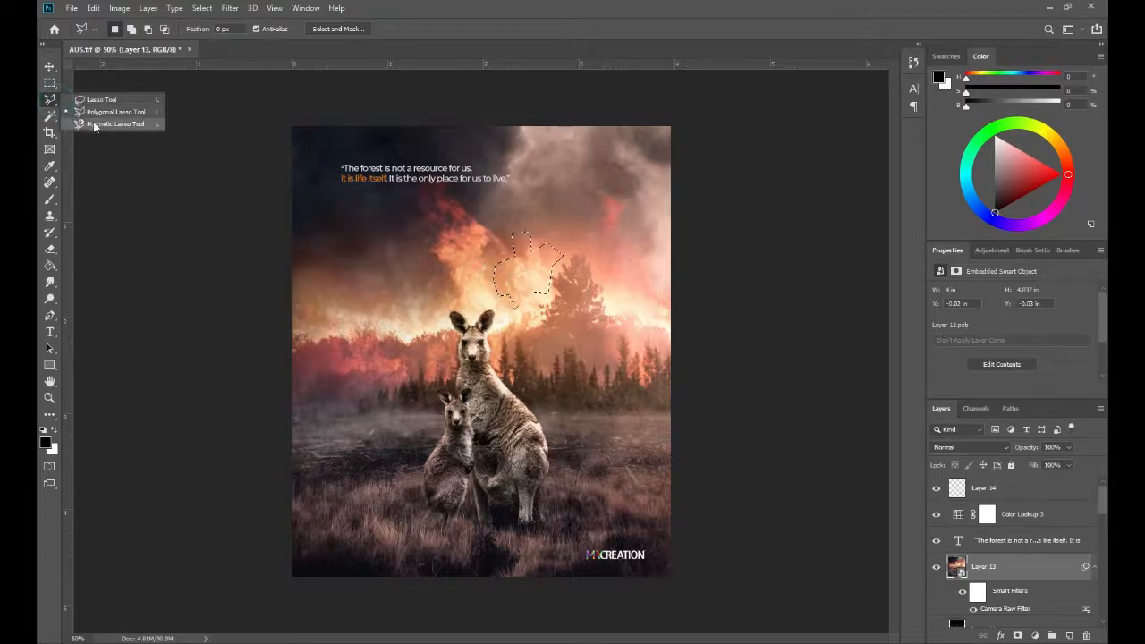
left_click(94, 124)
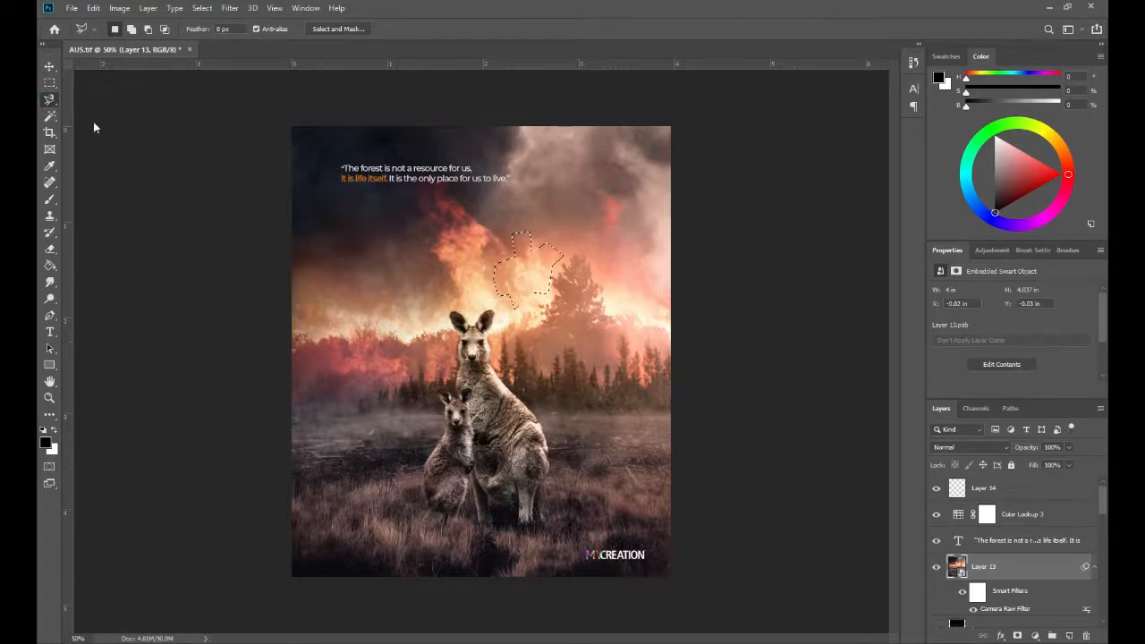
left_click(369, 275)
left_click(366, 254)
left_click(375, 239)
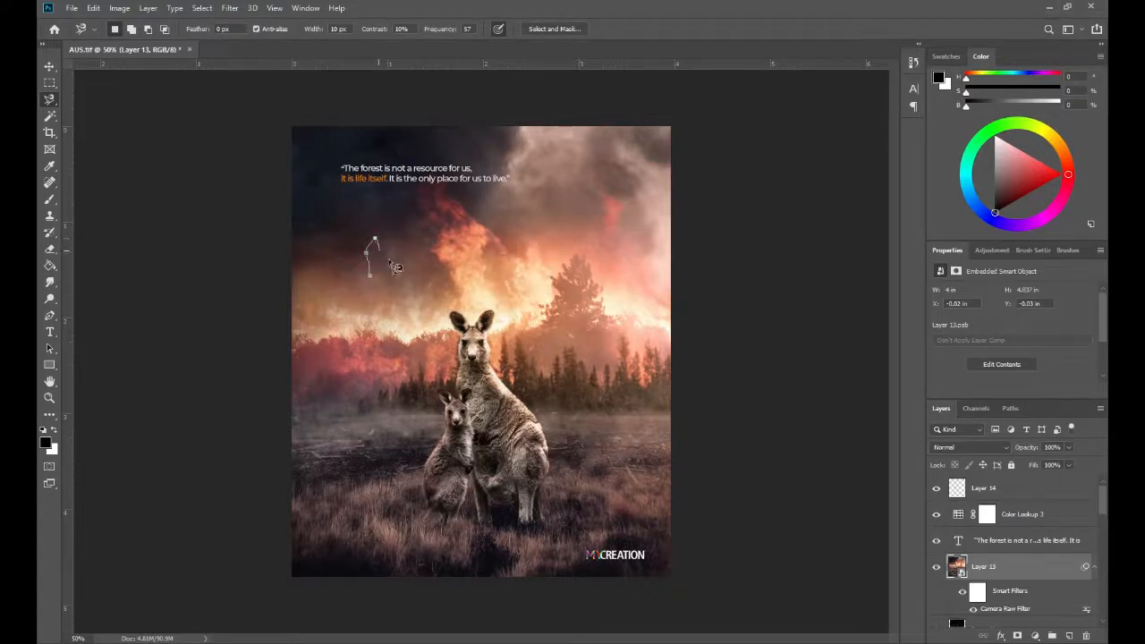
left_click(389, 259)
double_click(396, 338)
key("ctrl+d")
- Zoom in on the large kangaroo's head and start a Magnetic Lasso outline along its edge
scroll(467, 322, "up", 4)
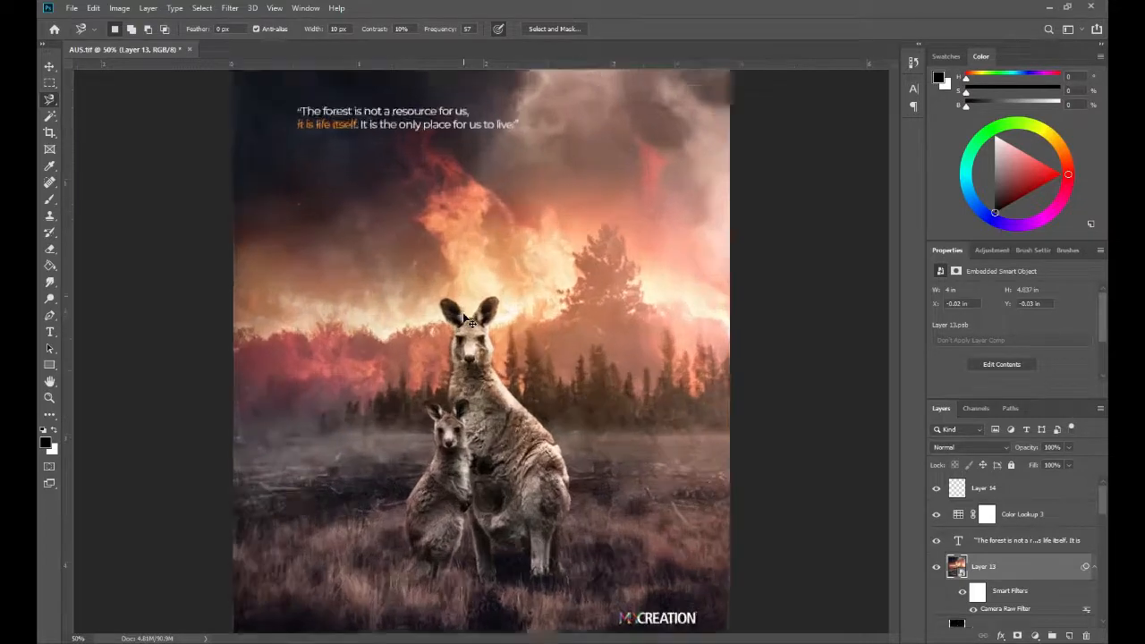
key("ctrl+plus")
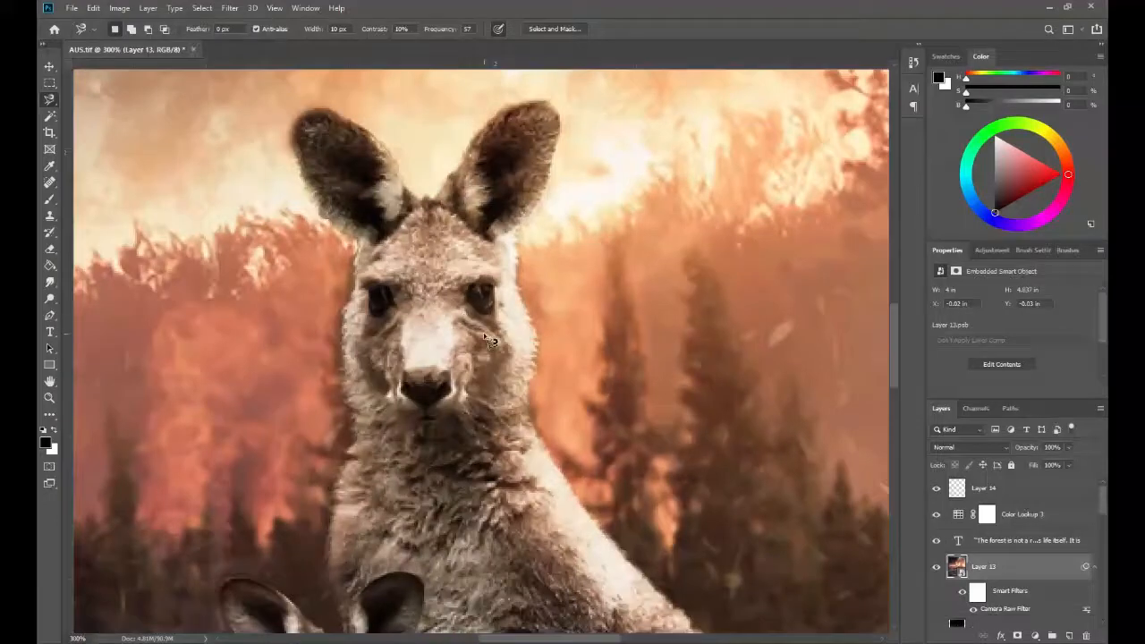
key("ctrl+minus")
left_click(510, 318)
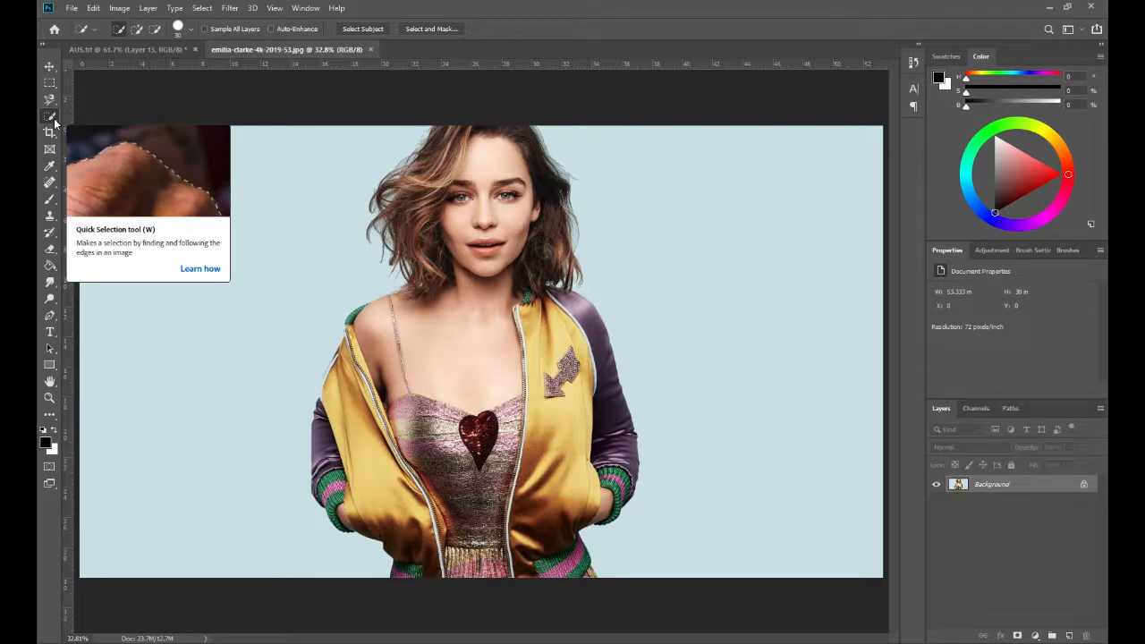
- Brush a selection over the woman's hair with the Quick Selection tool, and deselect it
right_click(53, 118)
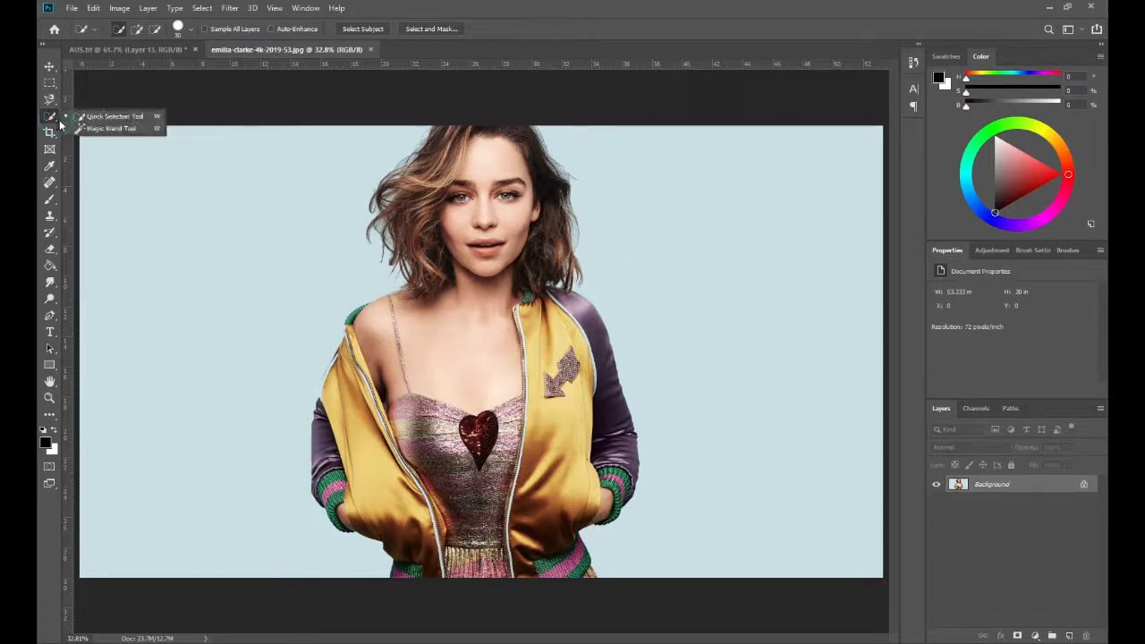
left_click(105, 120)
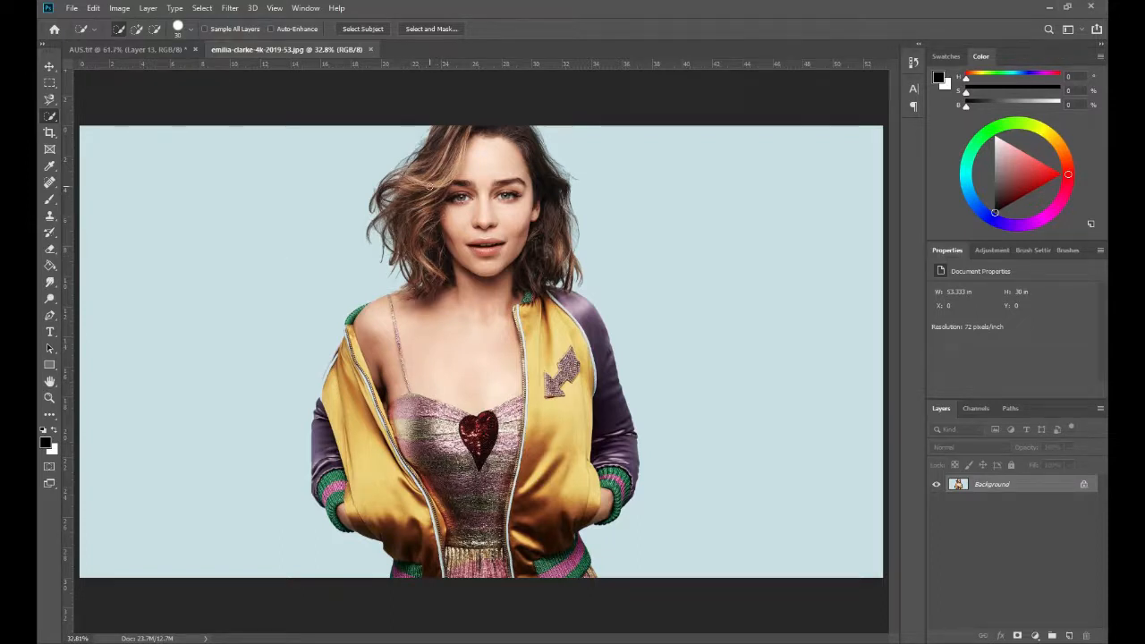
mouse_move(429, 184)
left_mouse_down()
mouse_move(451, 154)
mouse_move(487, 190)
mouse_move(452, 214)
mouse_move(447, 234)
mouse_move(487, 269)
mouse_move(533, 224)
mouse_move(537, 179)
mouse_move(552, 284)
mouse_move(430, 210)
mouse_move(380, 211)
mouse_move(407, 260)
mouse_move(431, 242)
left_mouse_up()
key("ctrl+d")
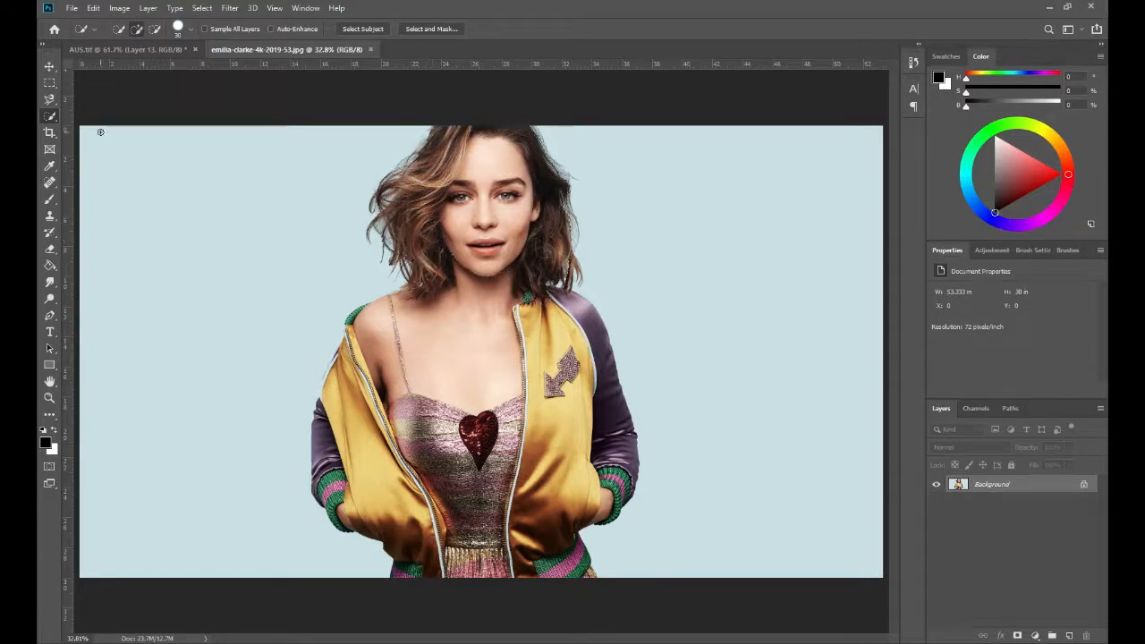
- Select the plain light-blue background on both sides of the woman with the Magic Wand tool at tolerance 32
right_click(50, 115)
left_click(89, 131)
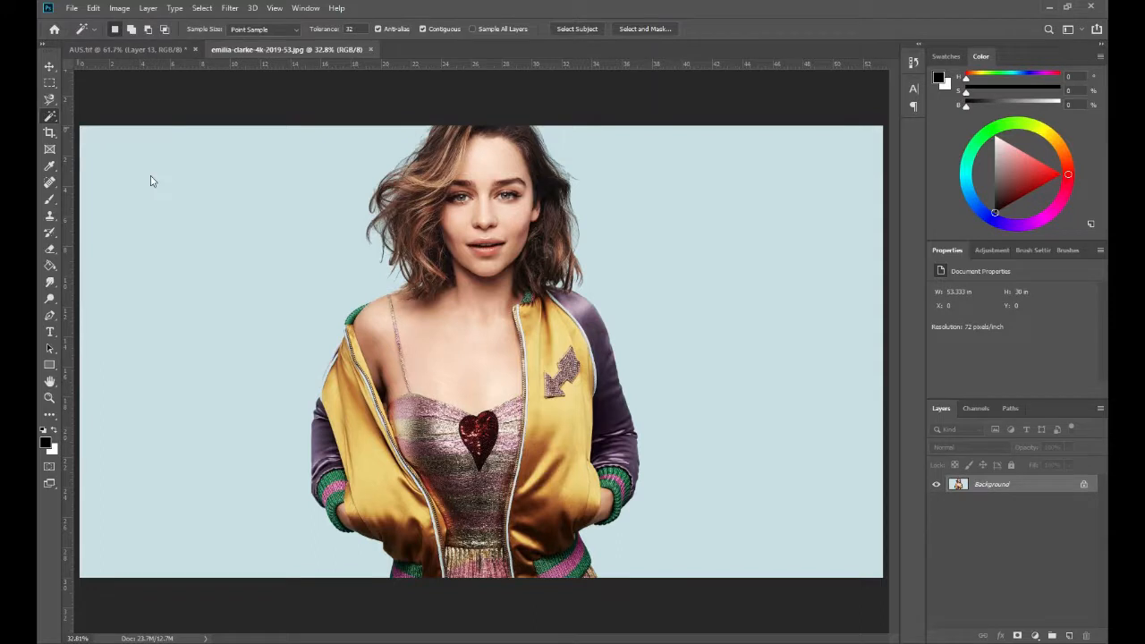
left_click(701, 161)
left_click(268, 244)
left_click(689, 287)
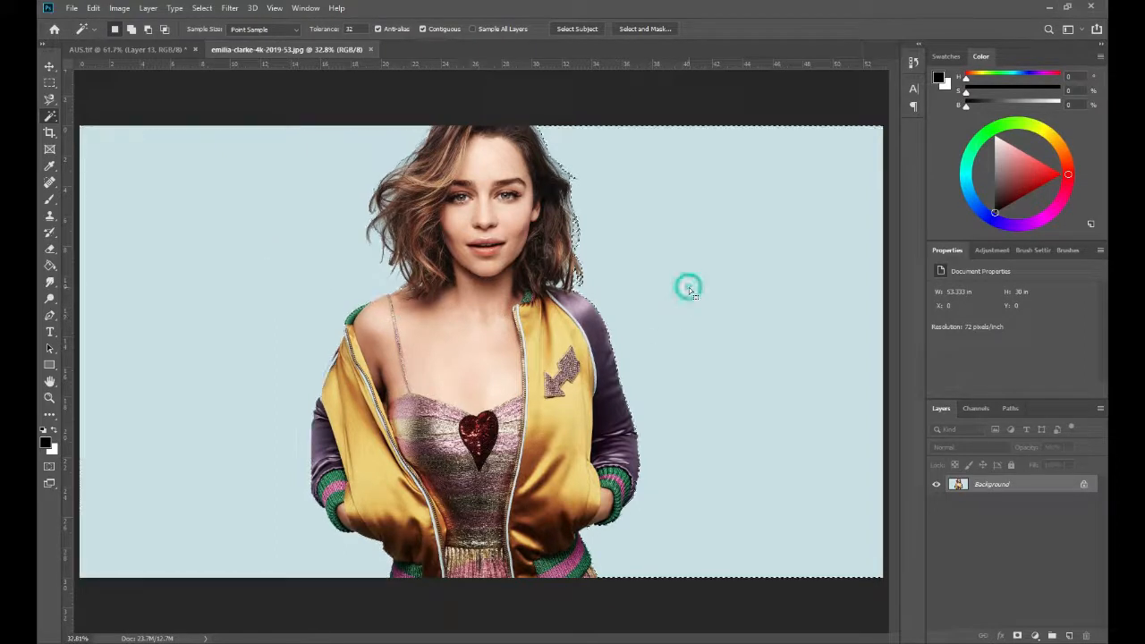
left_click(277, 268, "shift")
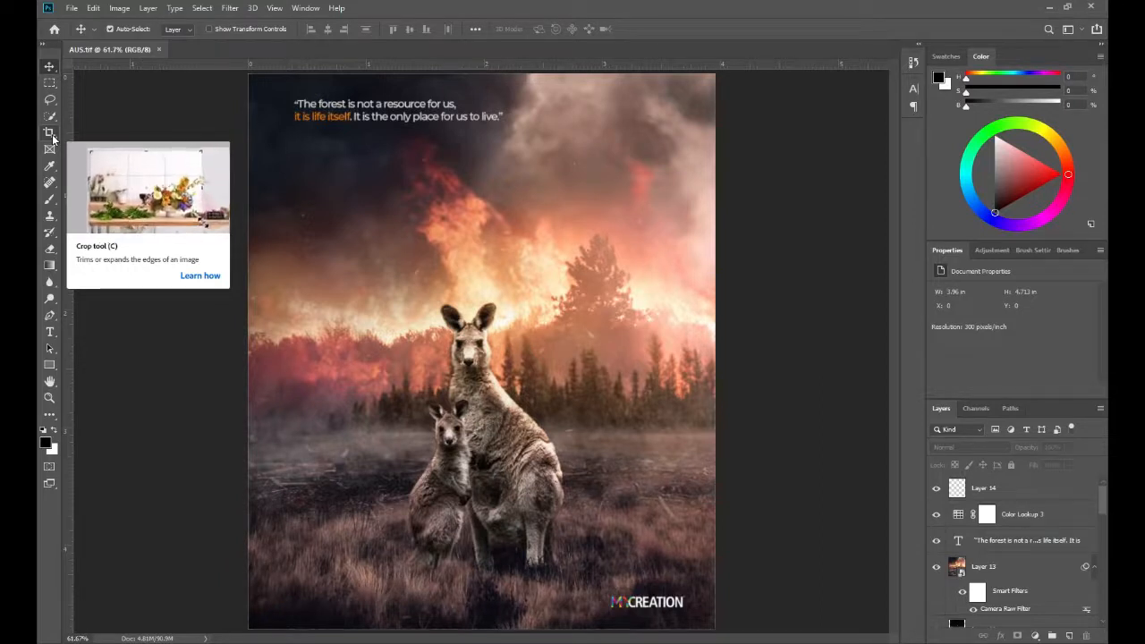
- Activate the Crop tool on the kangaroo poster AUS.tif
left_click(51, 135)
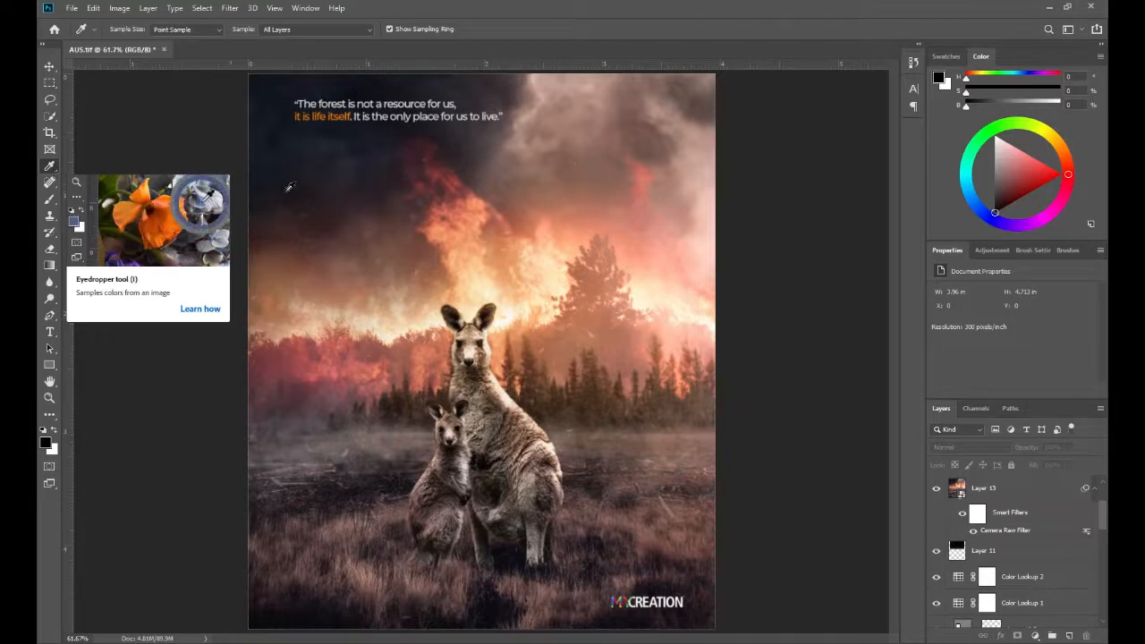
- Sample foreground colors with the Eyedropper from the flames, dark sky, red trees and kangaroo's fur, ending on the dark smoke
left_click(447, 234)
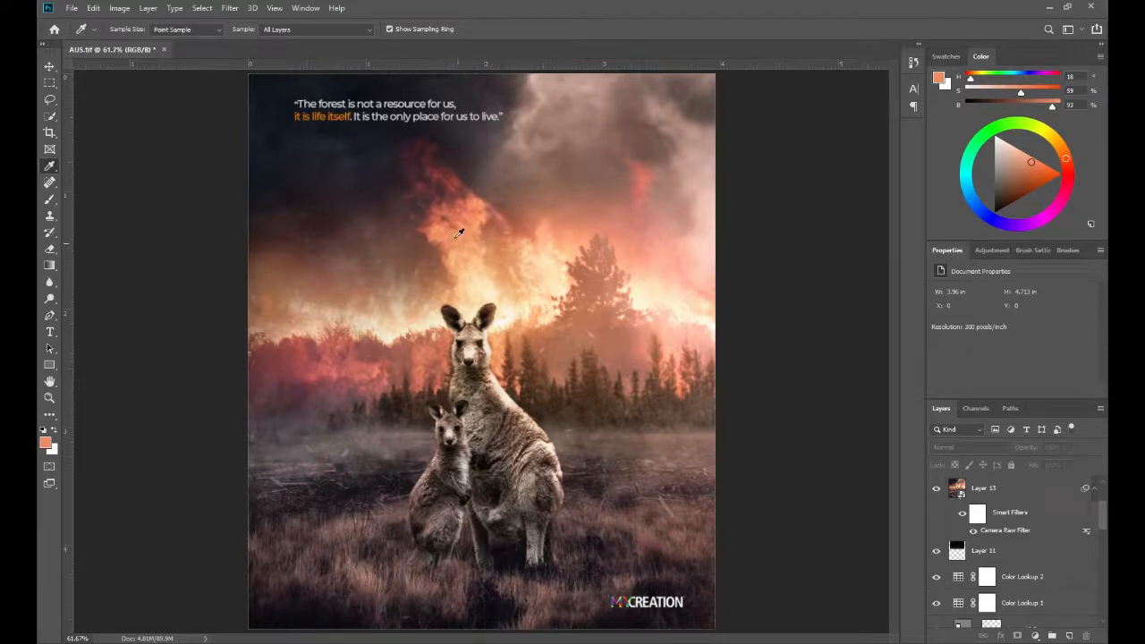
left_click(375, 163)
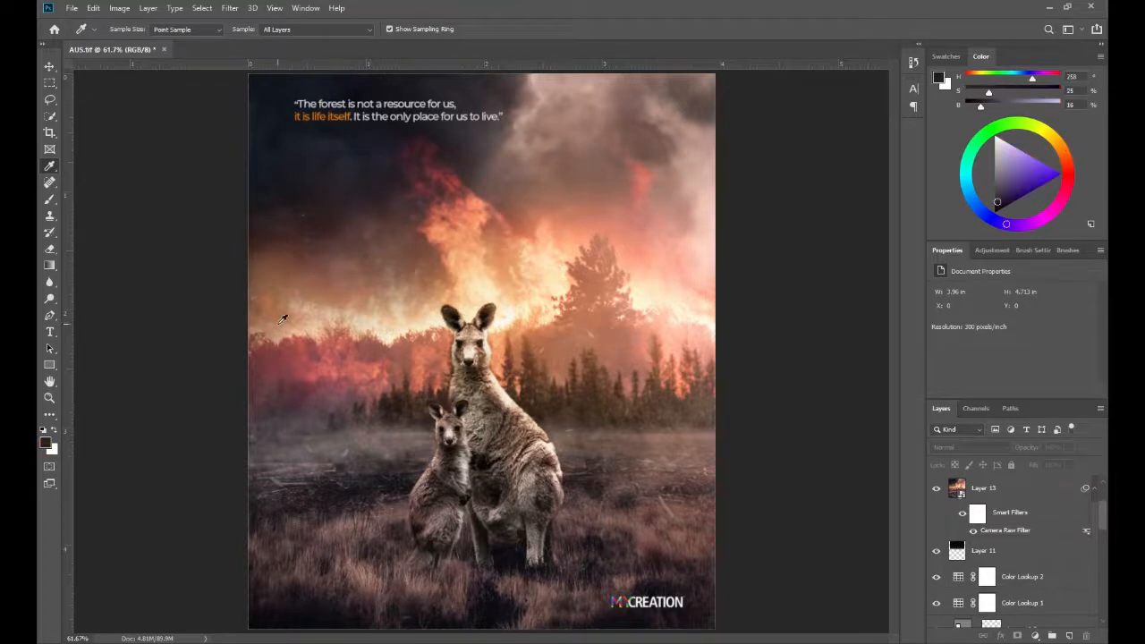
left_click(426, 352)
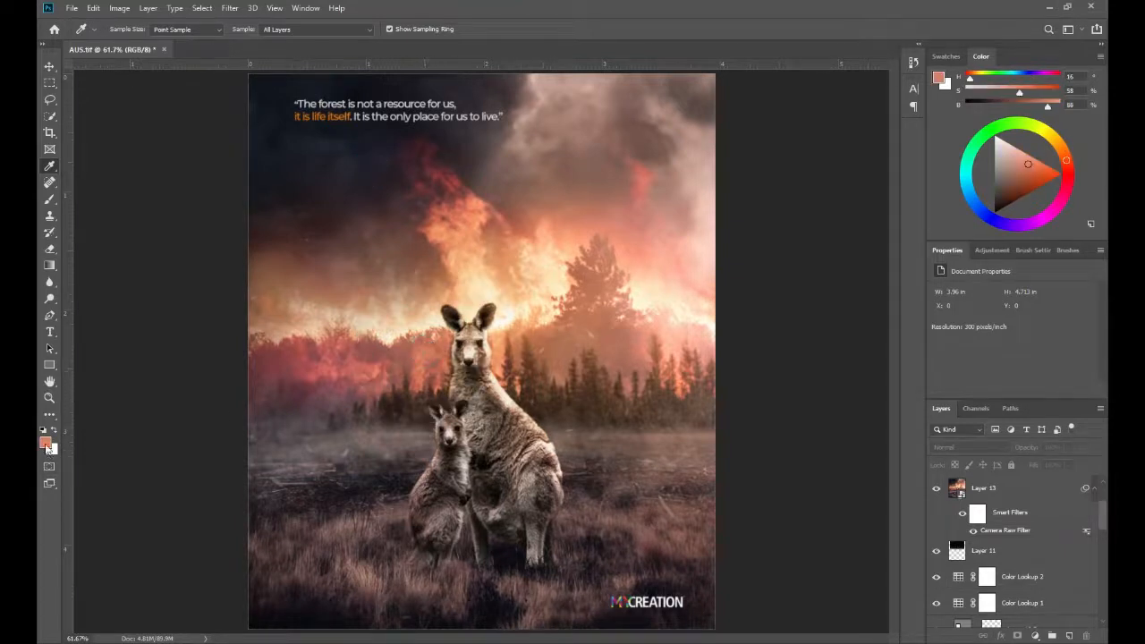
left_click(506, 300)
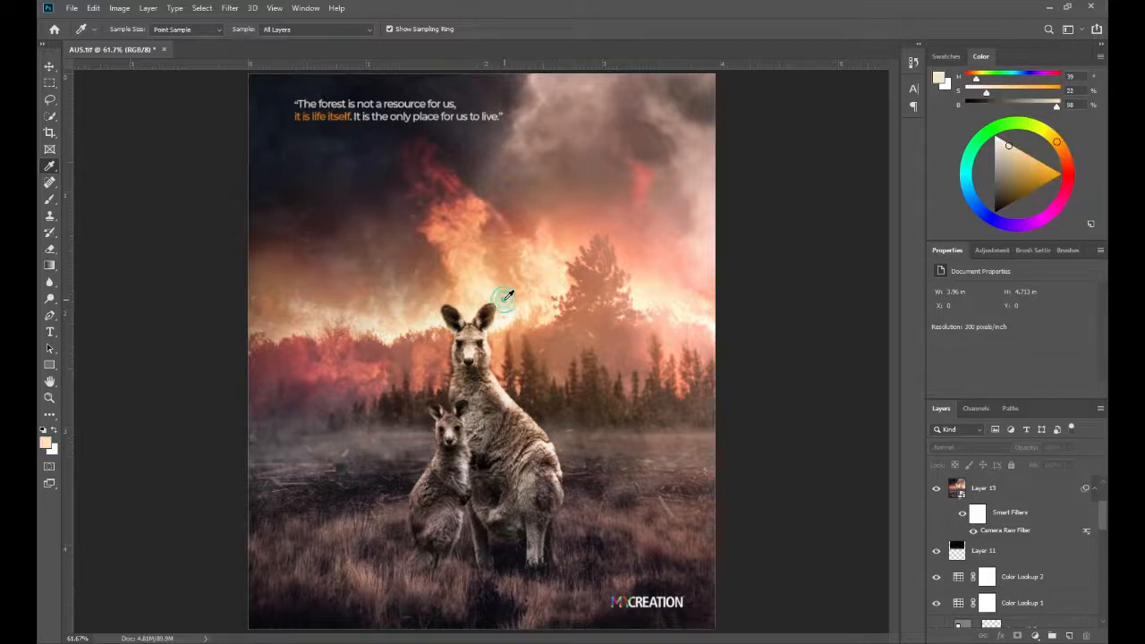
left_click(471, 271)
left_click(483, 393)
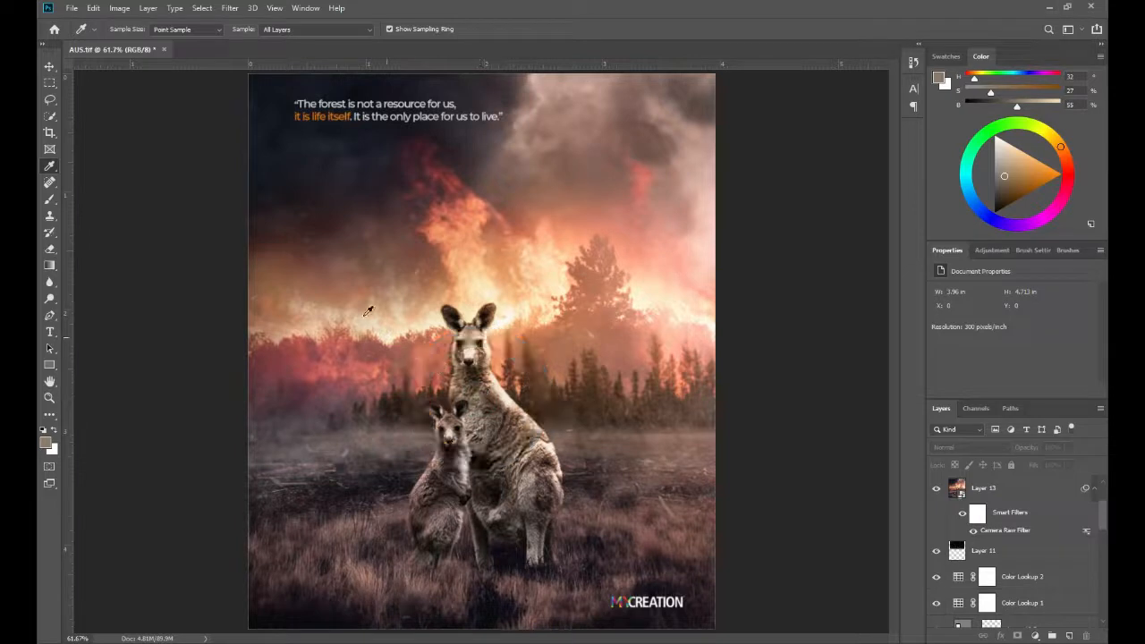
left_click(366, 213)
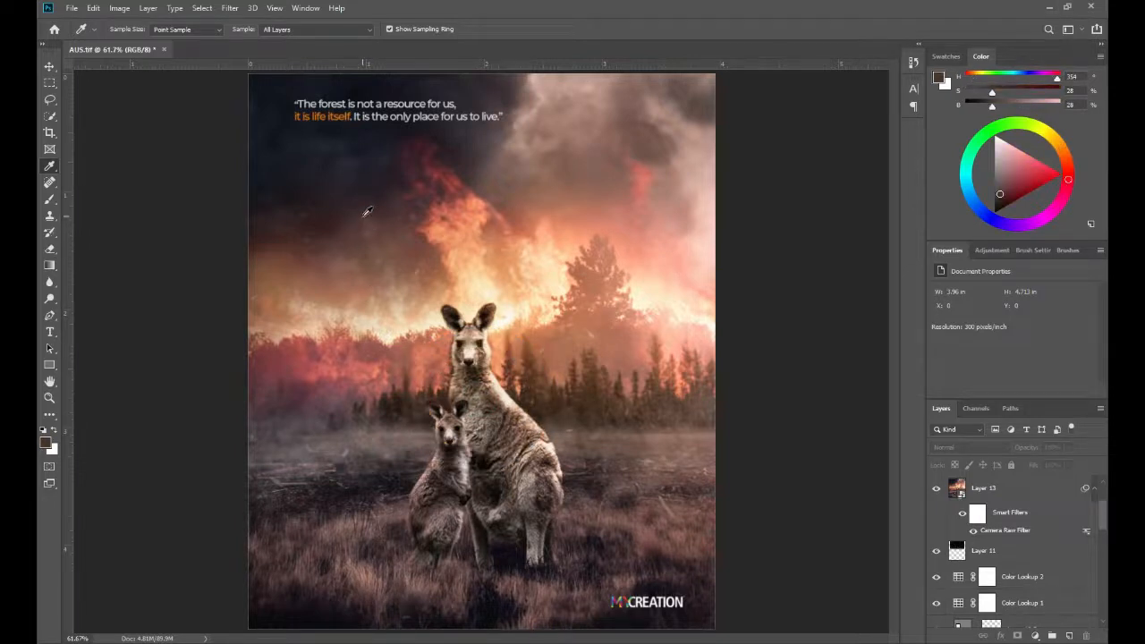
left_click(51, 168)
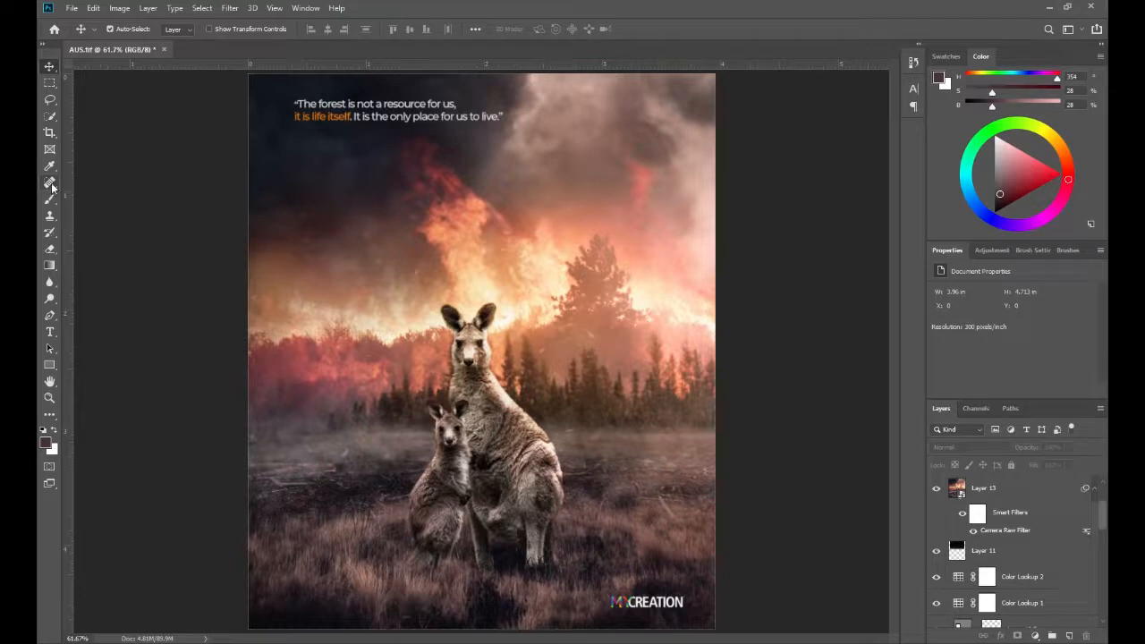
- Activate the Spot Healing Brush tool and show the other tools in its group
left_click(52, 186)
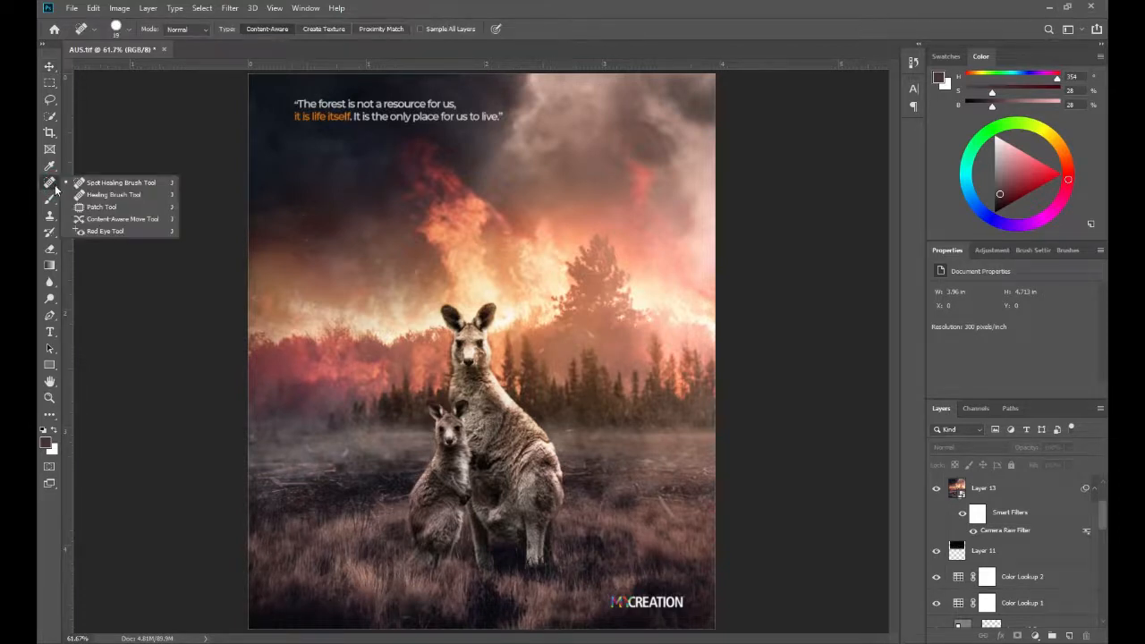